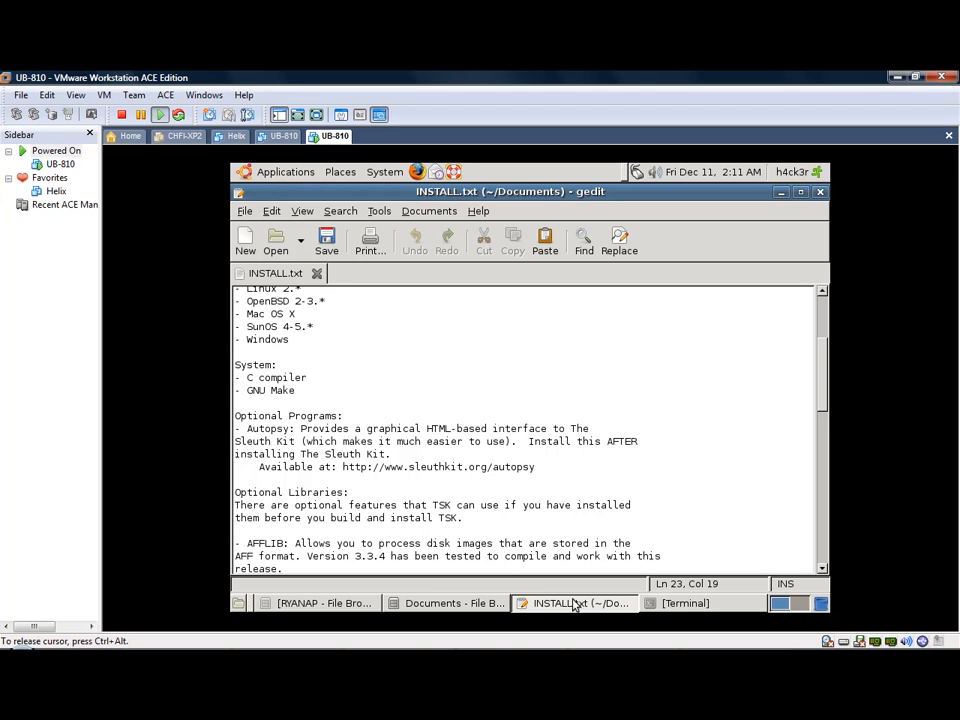
Step: Bring the Terminal window in front of gedit's INSTALL.txt
left_click(665, 603)
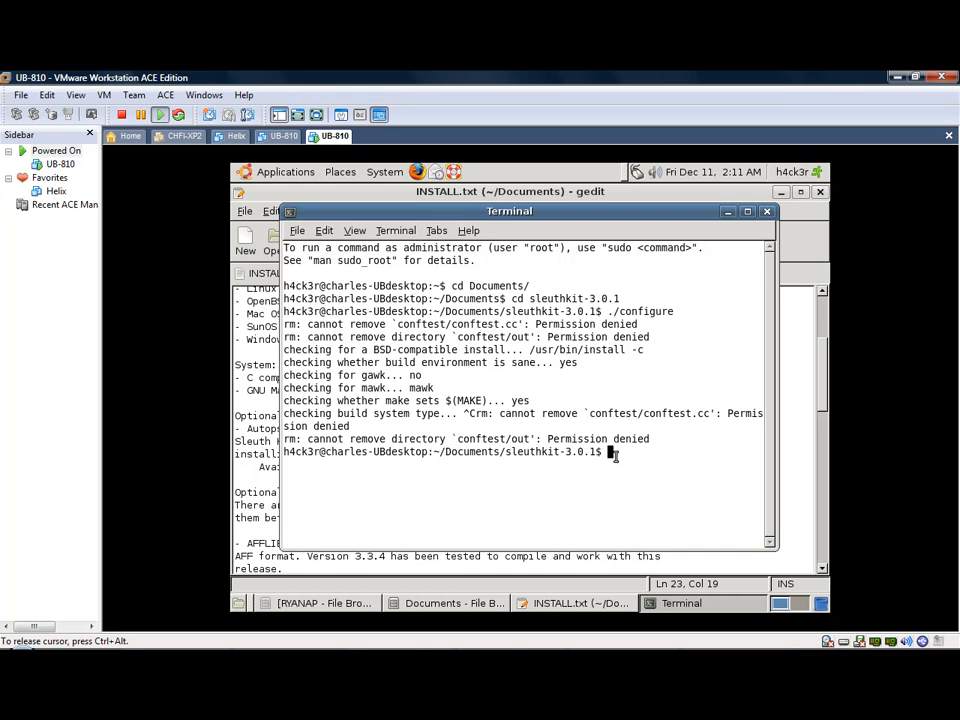
Step: Open a root shell with sudo su, entering the administrator password
type("sudo su")
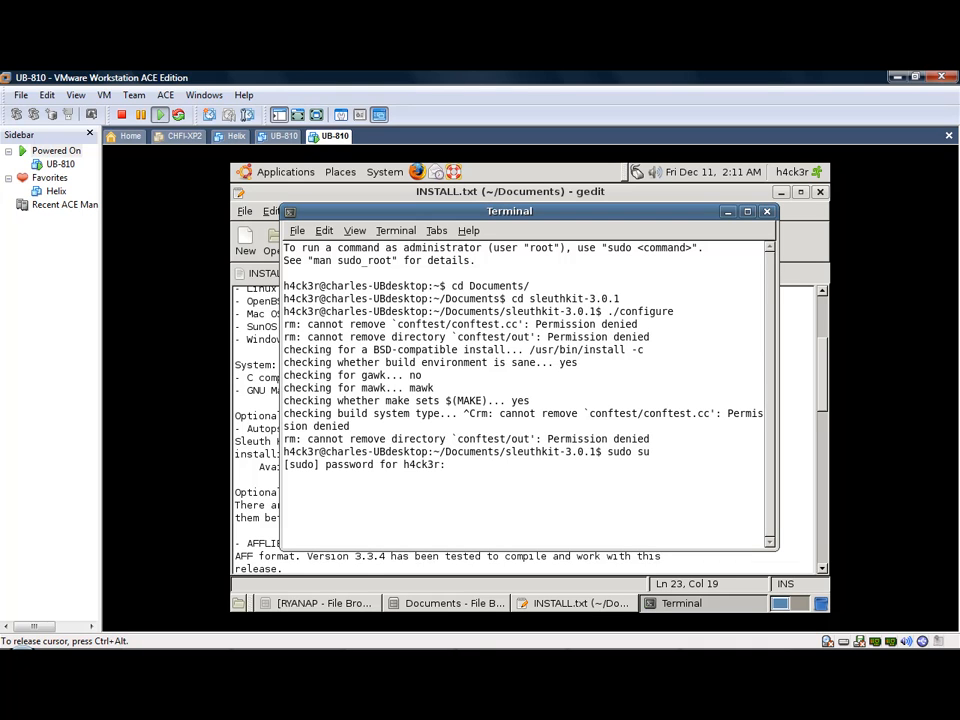
key("Return")
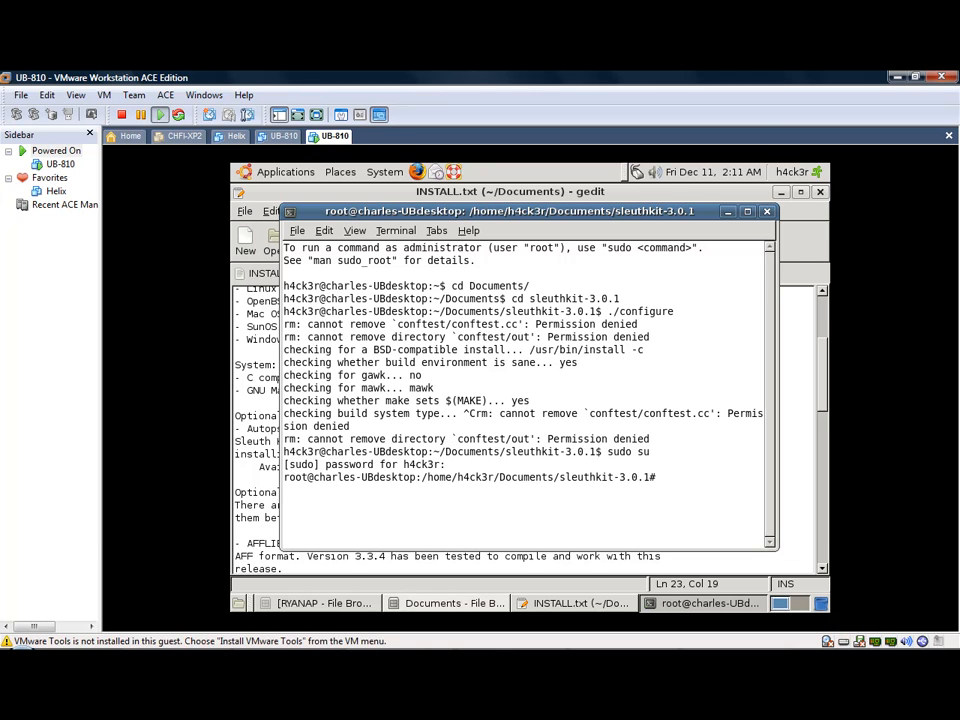
key("alt+Tab")
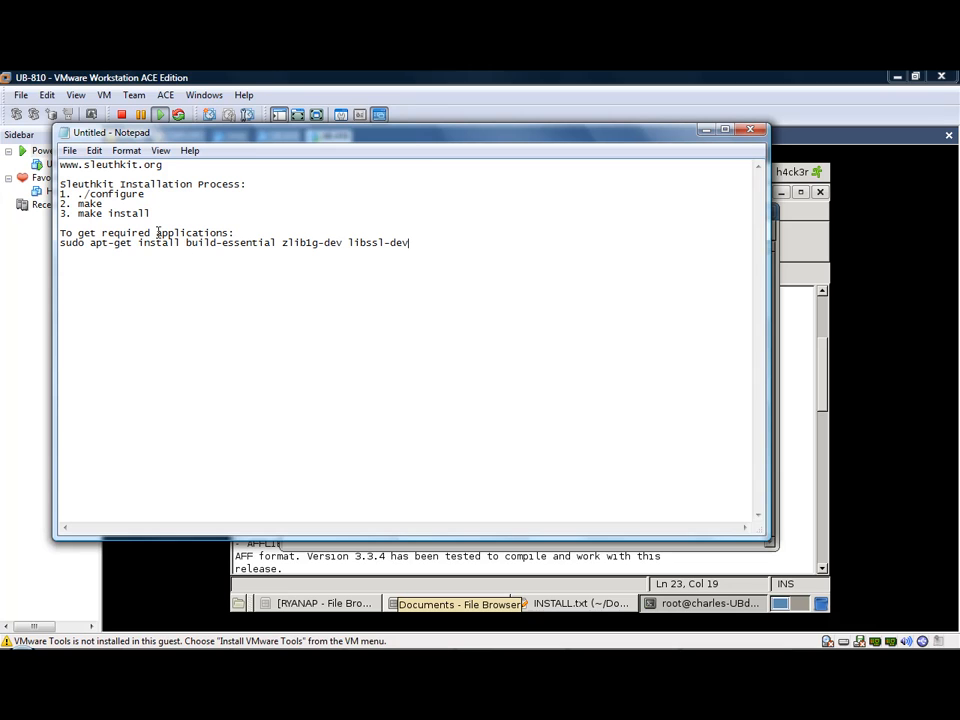
left_click(789, 441)
Step: Run ./configure in sleuthkit-3.0.1 as root, then bring the Notepad install notes forward
type("./configure")
key("Return")
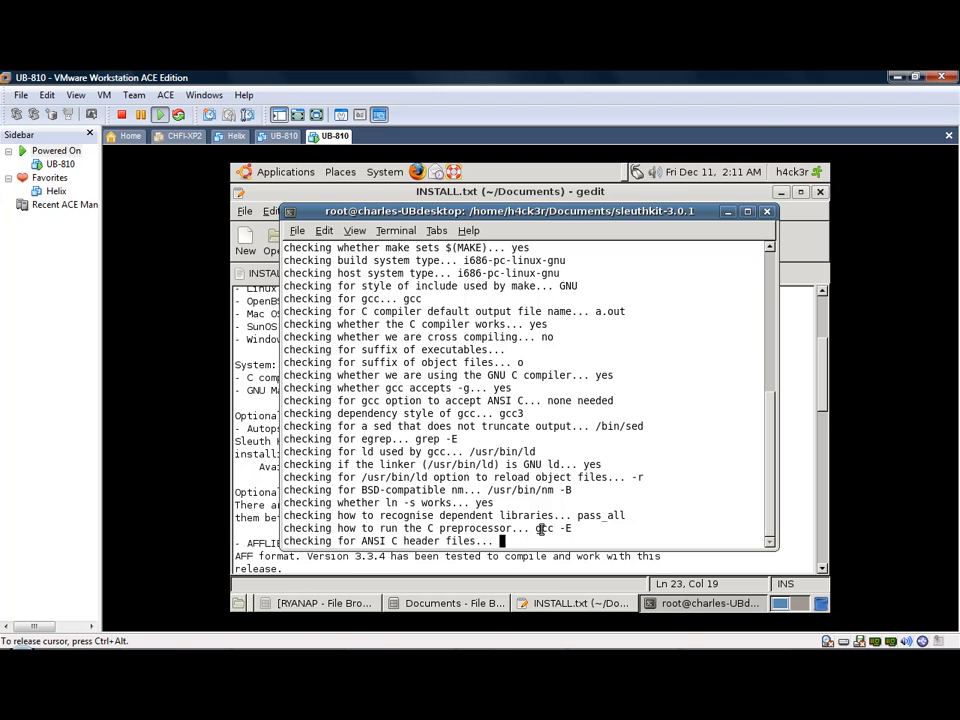
mouse_move(585, 603)
left_click(623, 607)
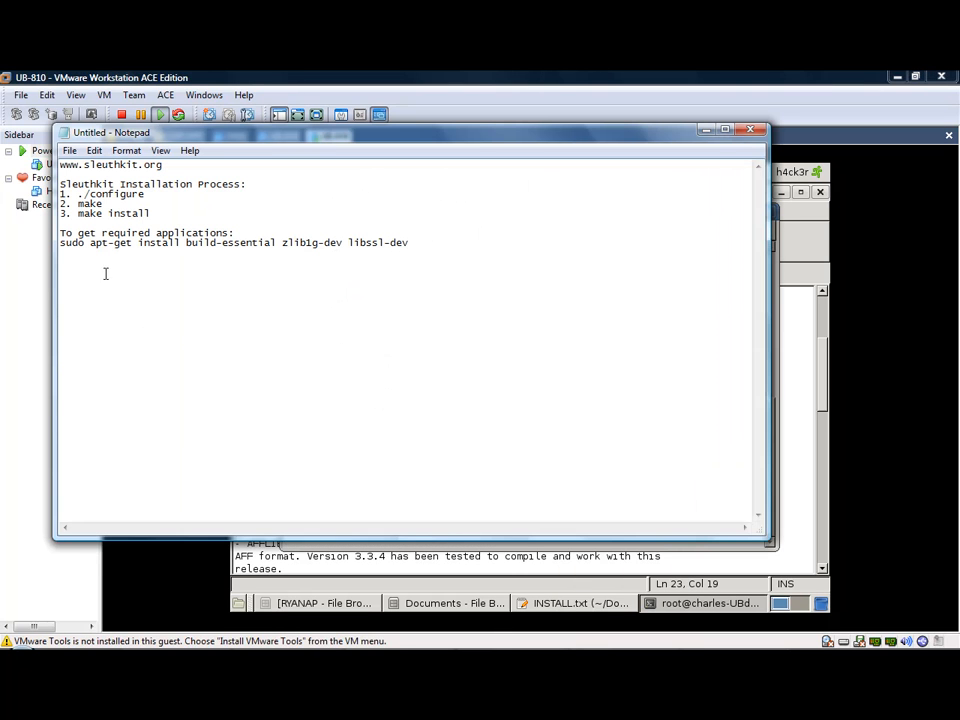
Step: Compile Sleuth Kit 3.0.1 with make after configure finishes, then enter make install
left_click(570, 603)
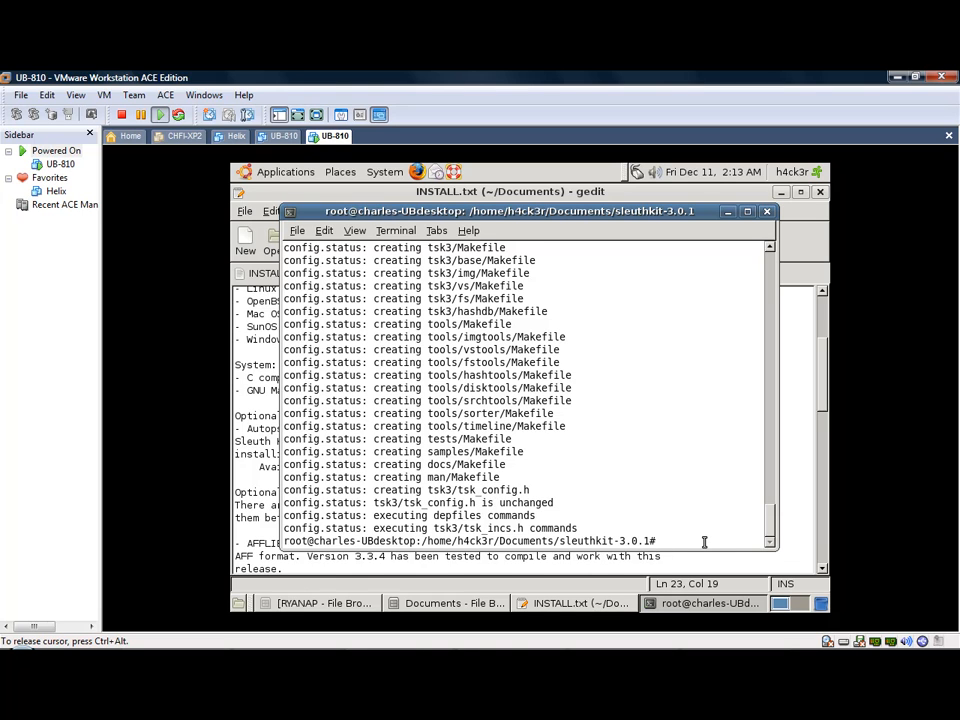
type("make")
key("Return")
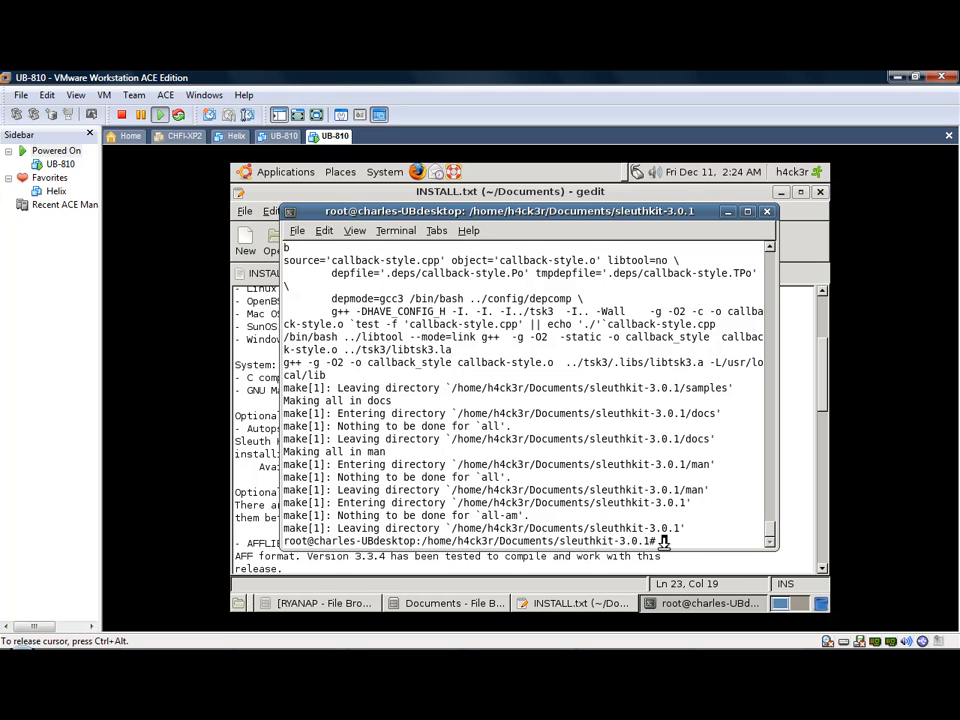
type("make install")
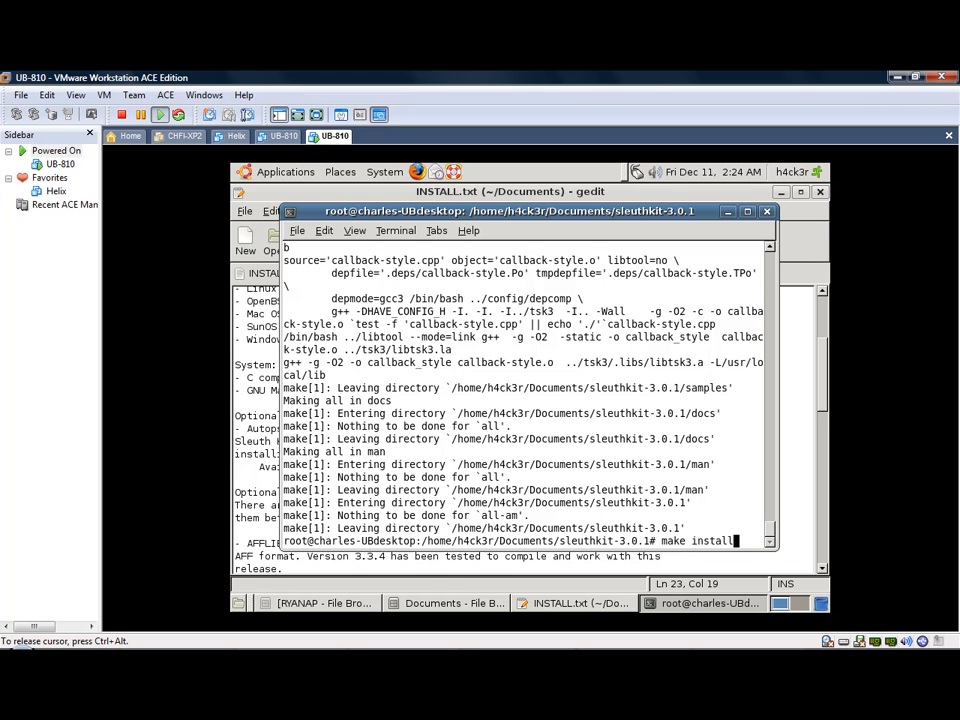
Step: Install the compiled Sleuth Kit tools into /usr/local/bin with make install
key("Return")
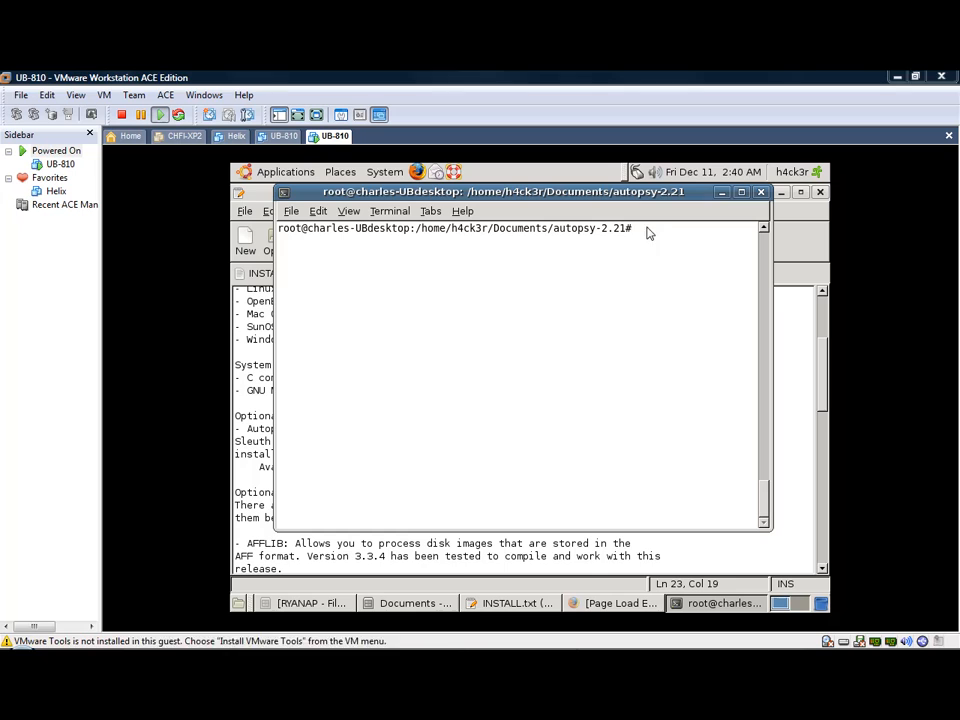
left_click(646, 232)
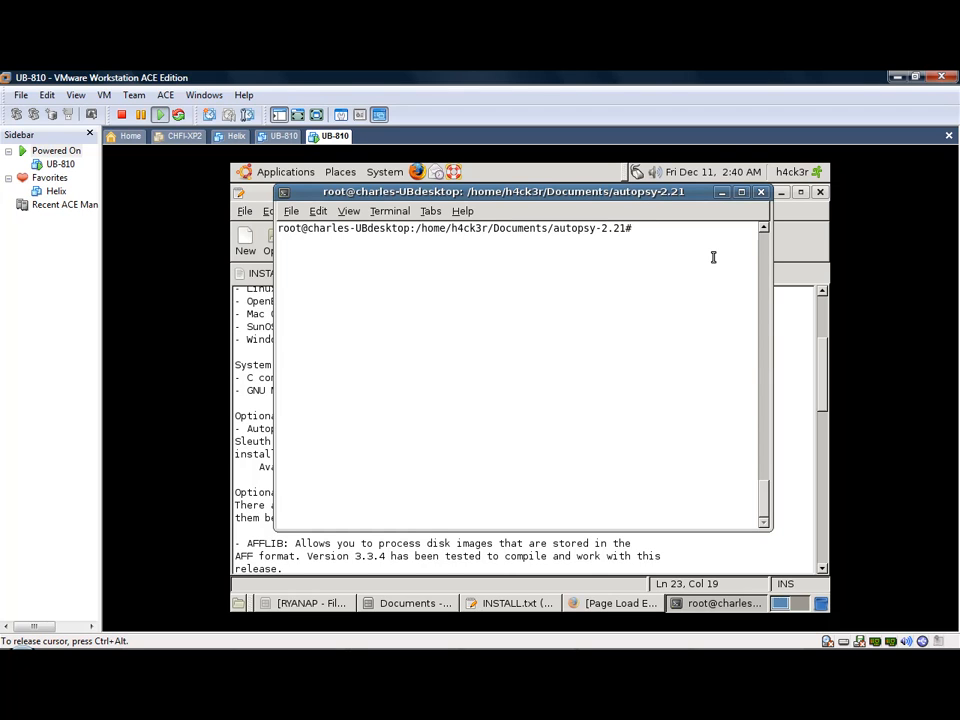
Step: Configure Autopsy 2.21, keeping existing files, with /home/h4ck3r/Documents/locker as evidence locker
type("./configure")
key("Return")
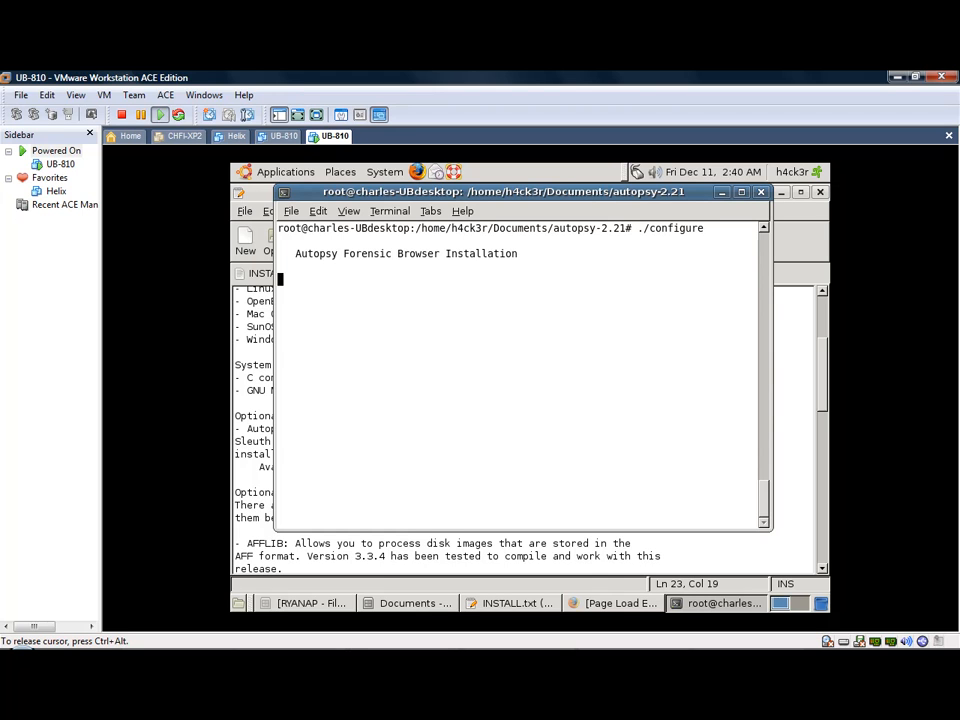
key("Return")
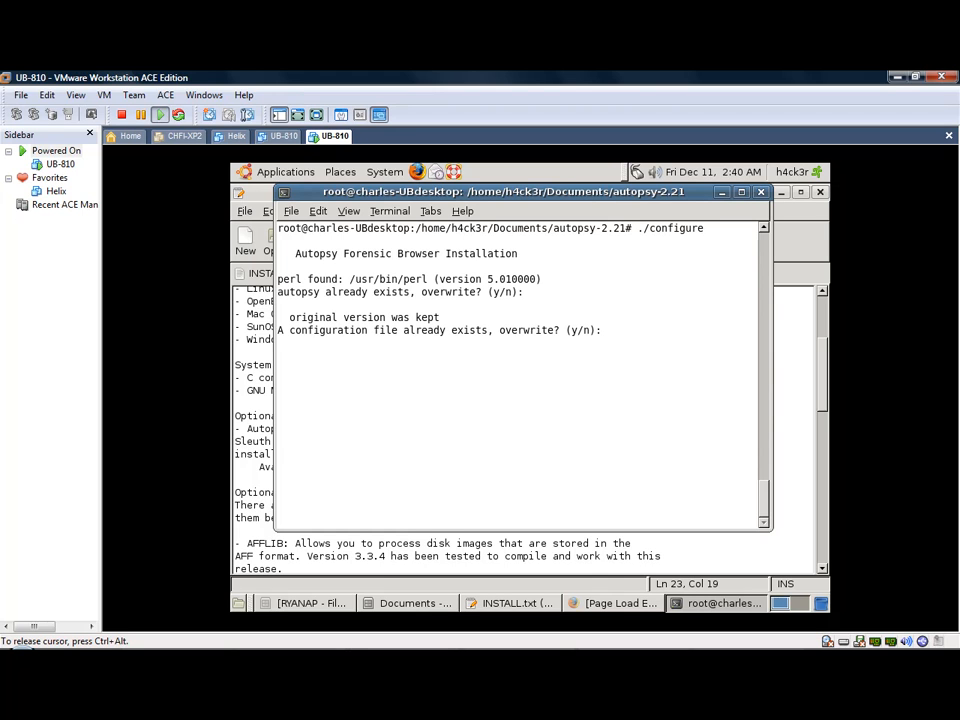
key("Return")
key("Return")
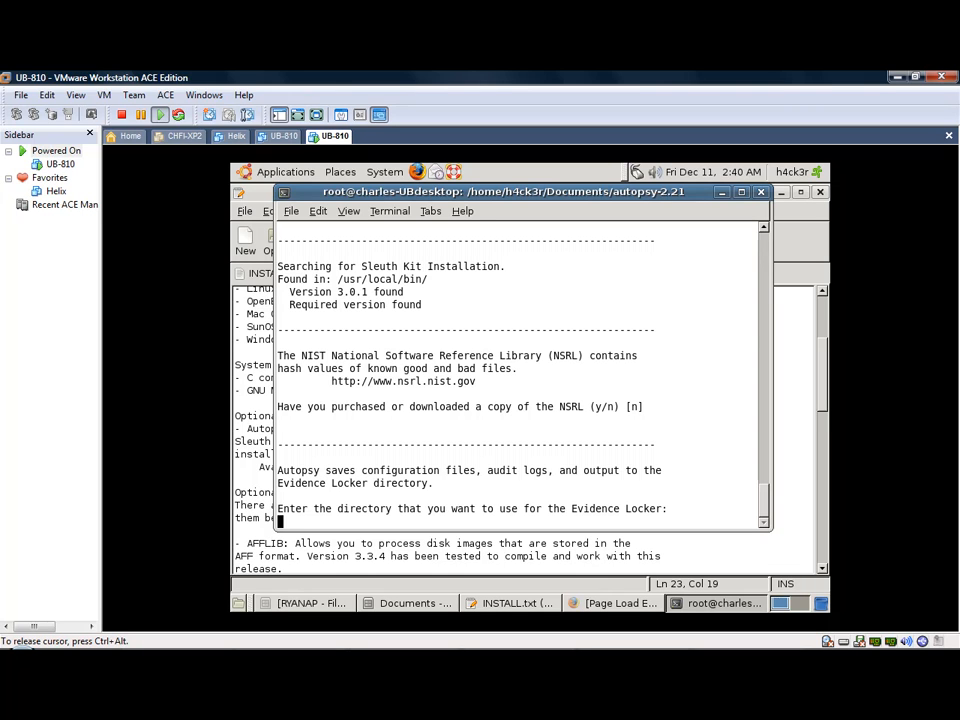
type("/home/h4ck3r/Documents")
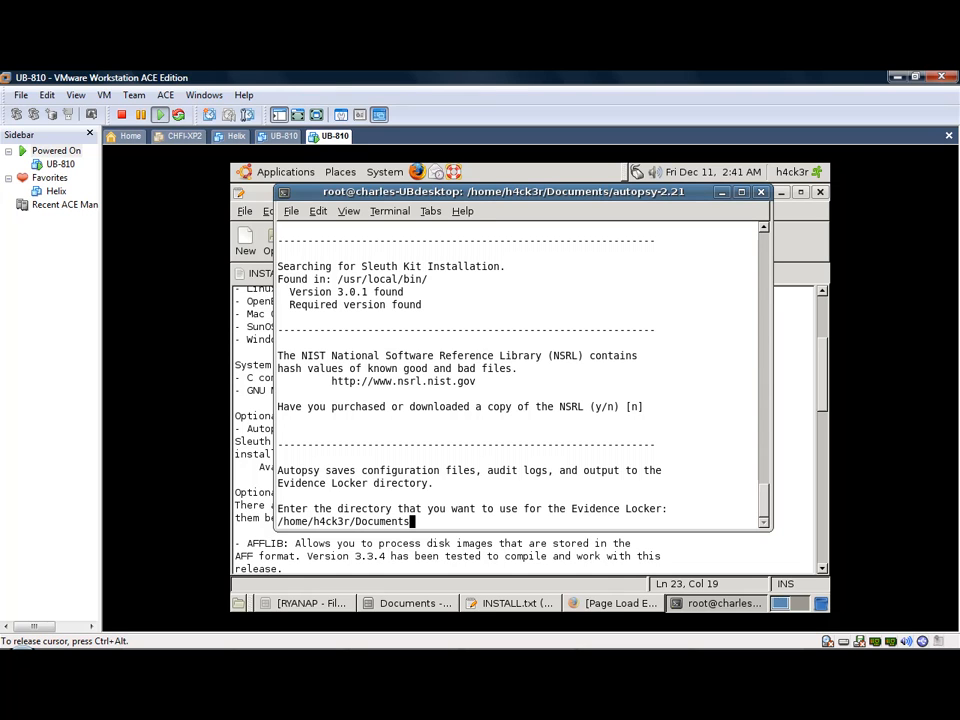
type("/locker")
key("Return")
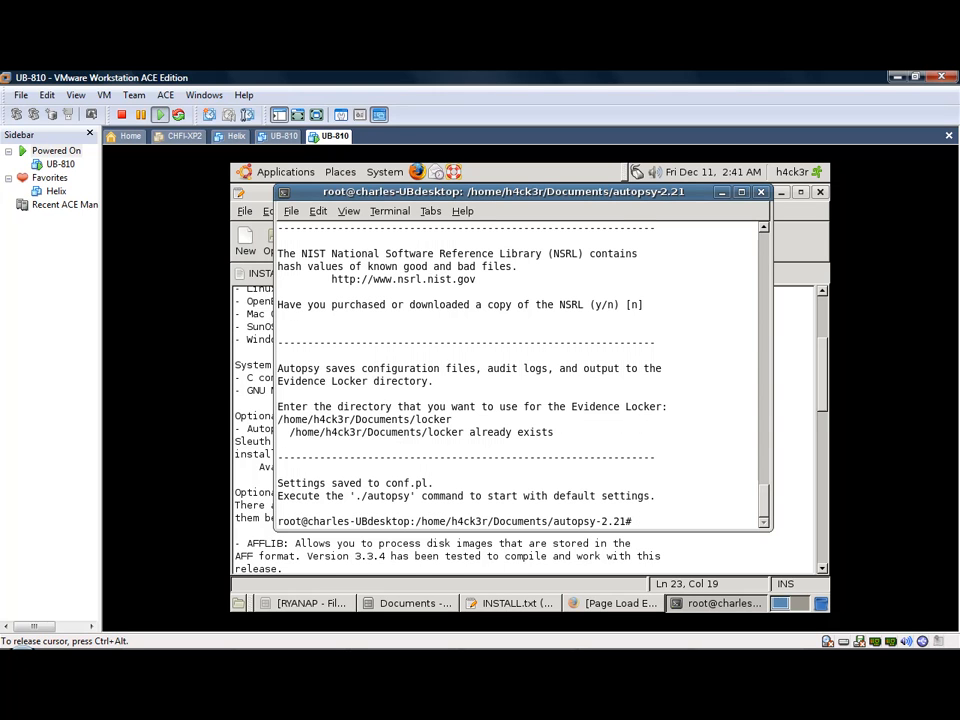
type("./autopsy")
key("Return")
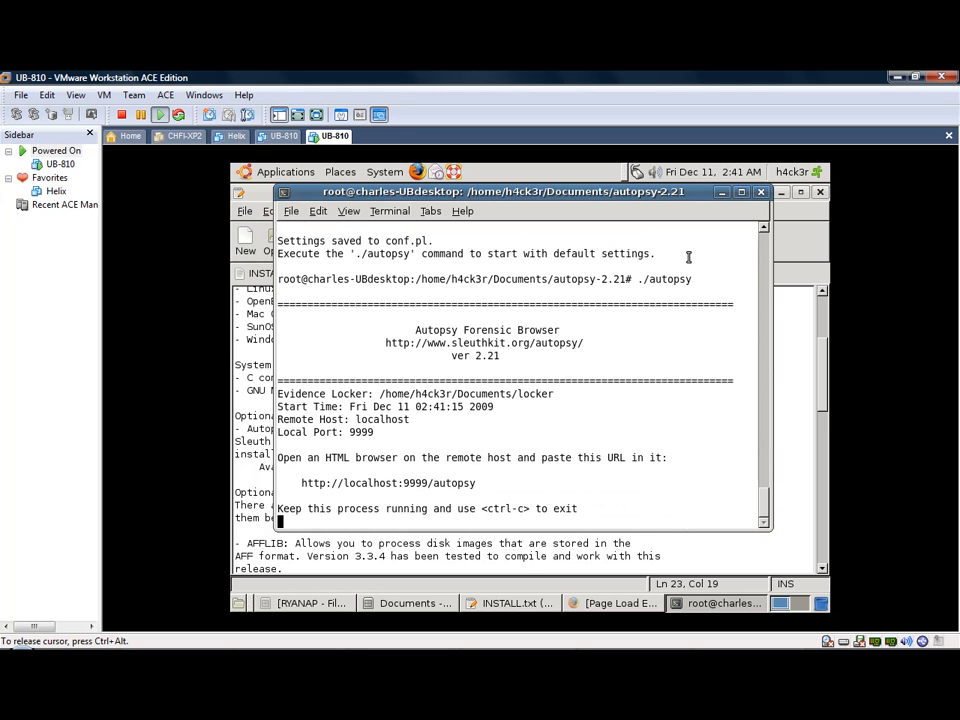
left_click_drag(303, 487, 476, 484)
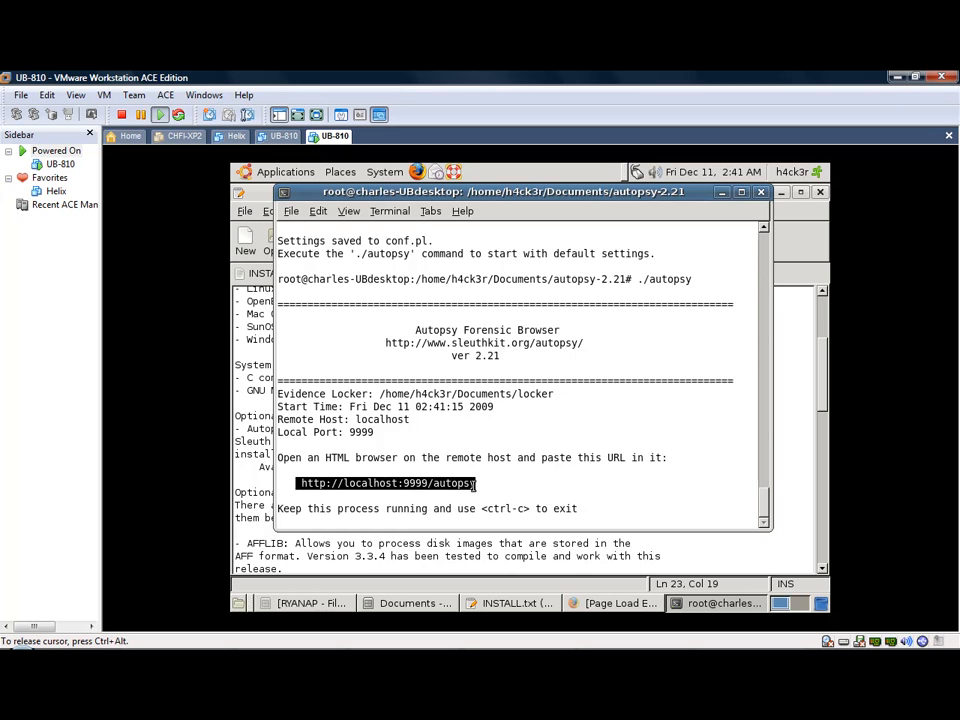
right_click(476, 484)
left_click(480, 399)
key("alt+Tab")
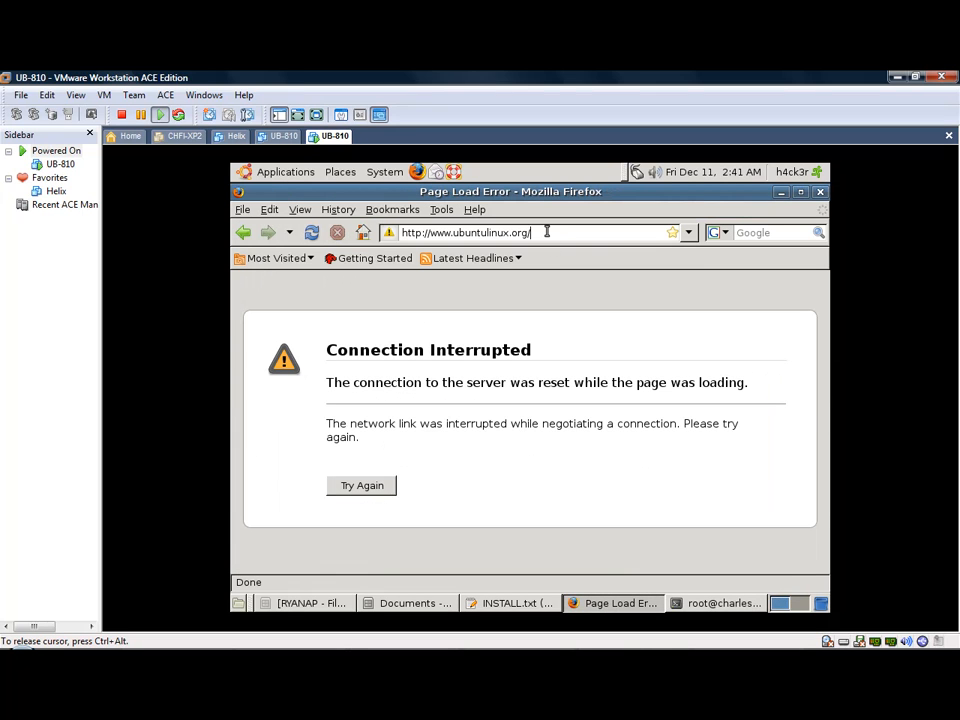
left_click(547, 232)
key("ctrl+v")
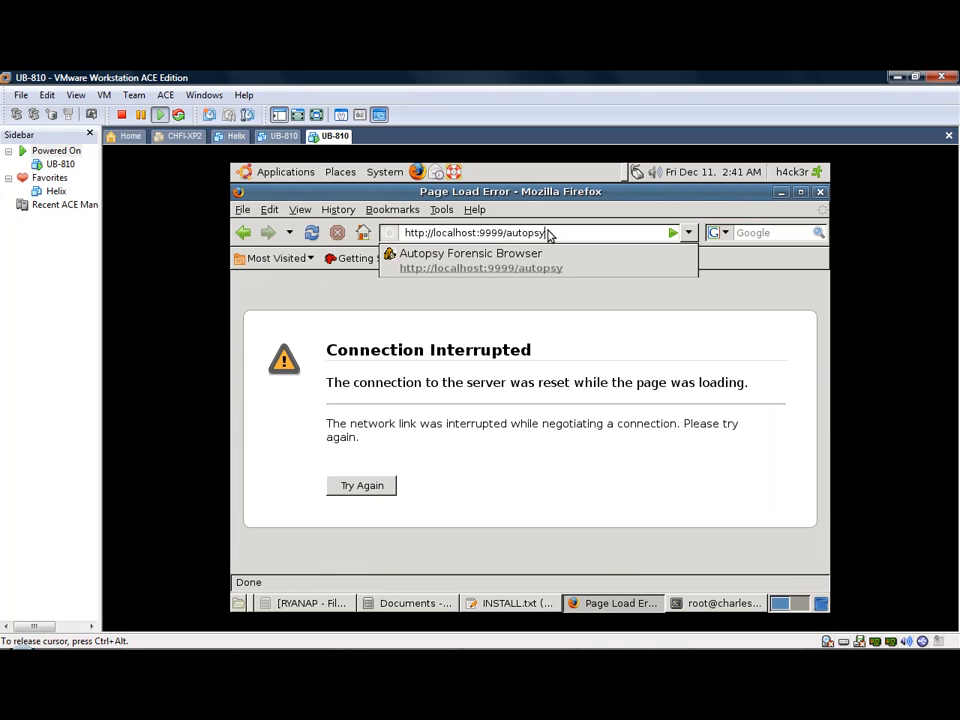
key("Return")
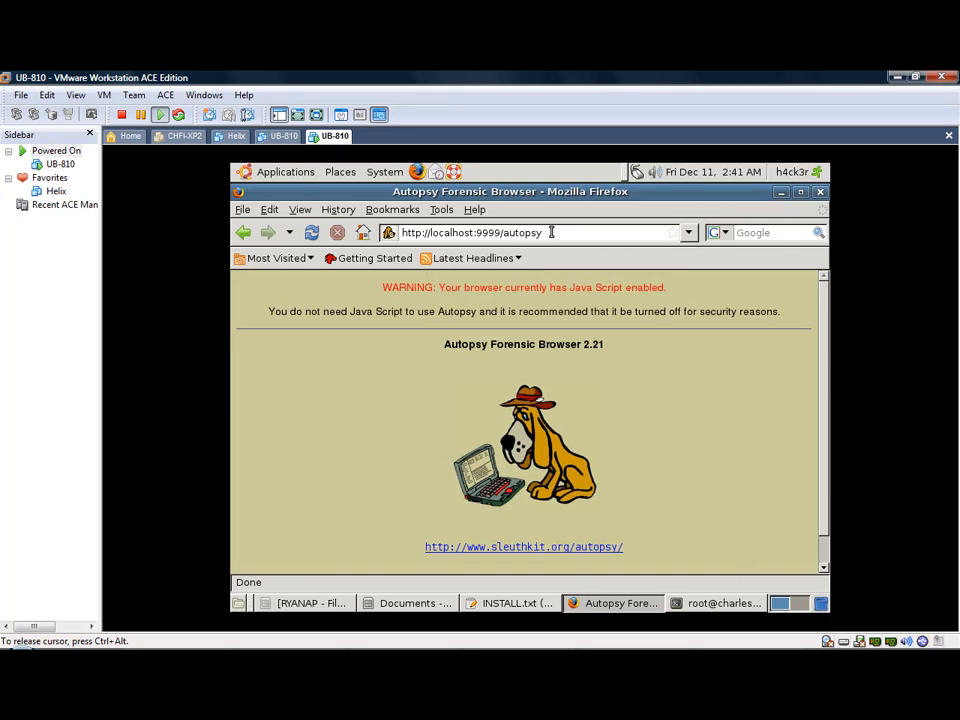
scroll(577, 376, "down", 1)
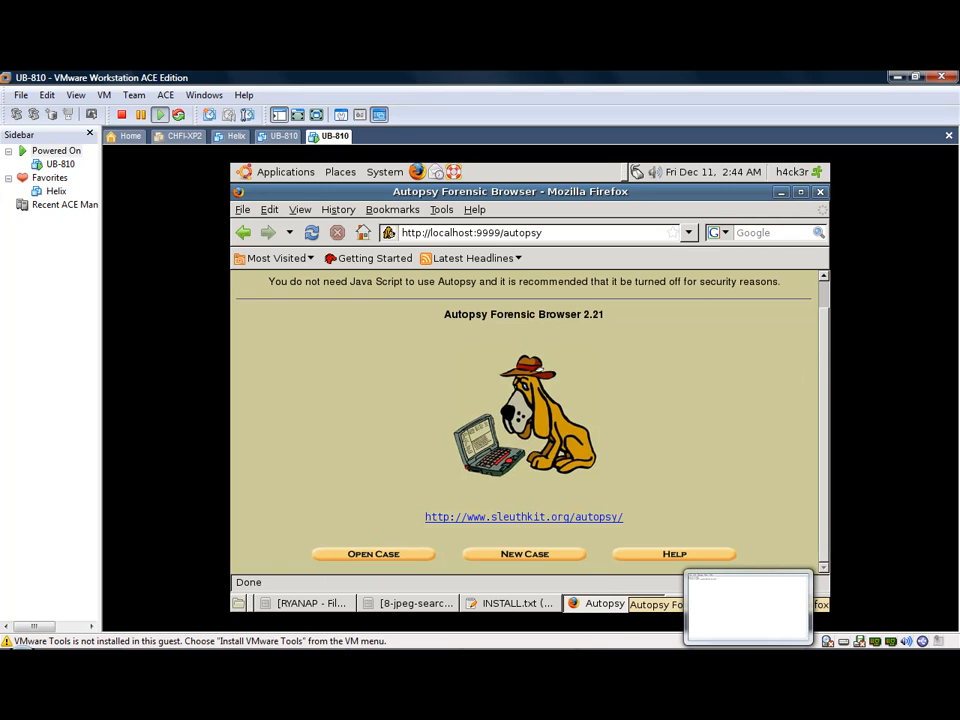
Step: Check the Digital Forensics Tool Testing page in the host browser, then return to the VM
left_click(294, 661)
left_click(503, 80)
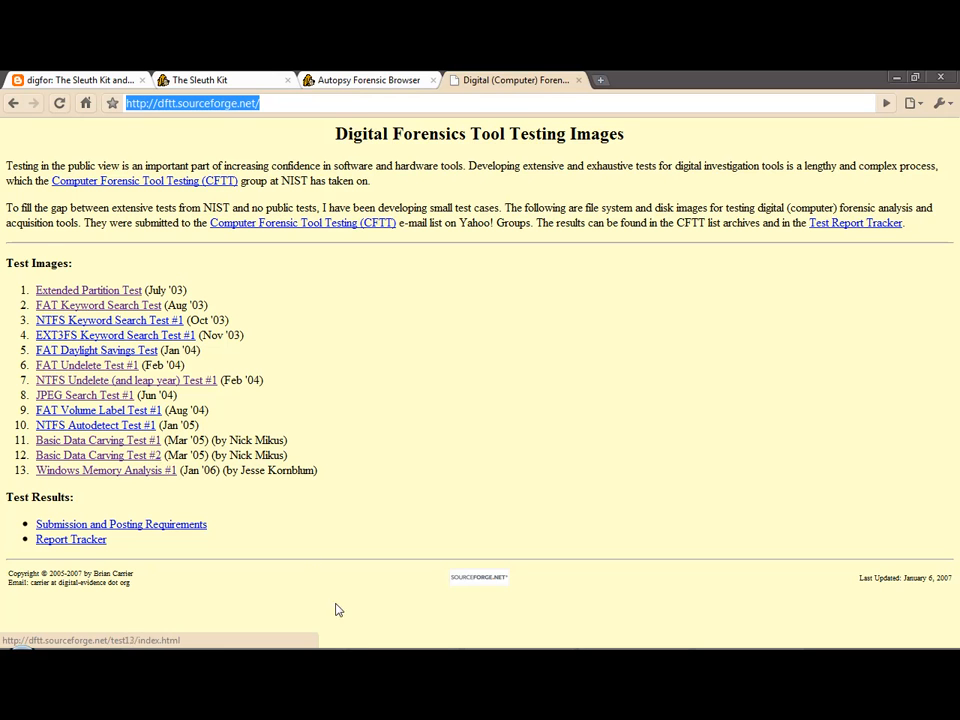
left_click(405, 658)
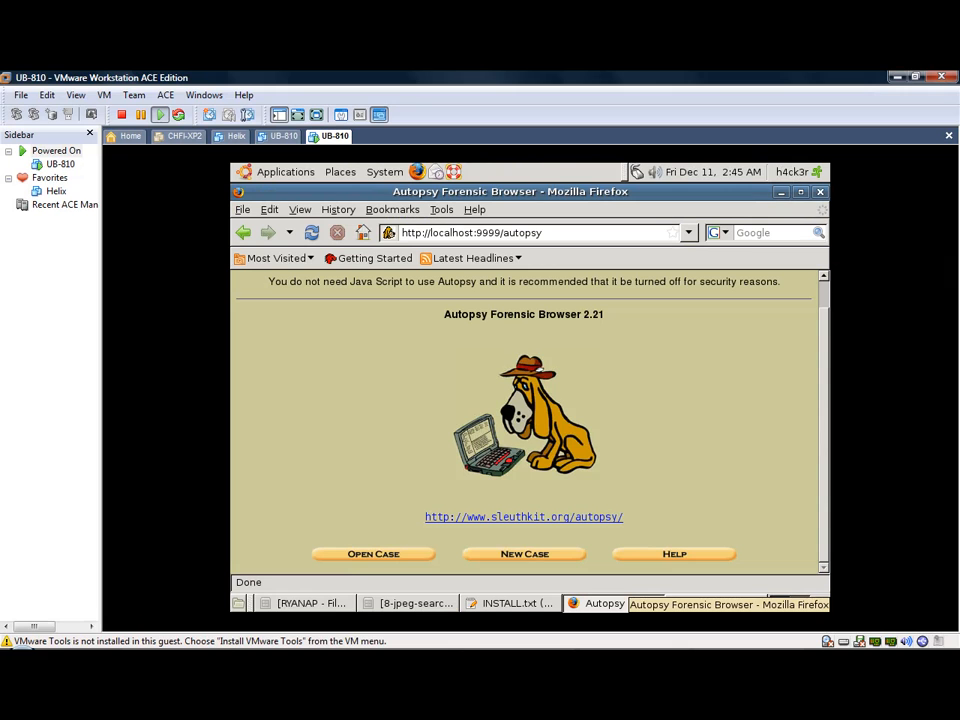
Step: Create case 'Test' described as 'Tutorial' with the investigator's name, and begin adding a host
left_click(540, 554)
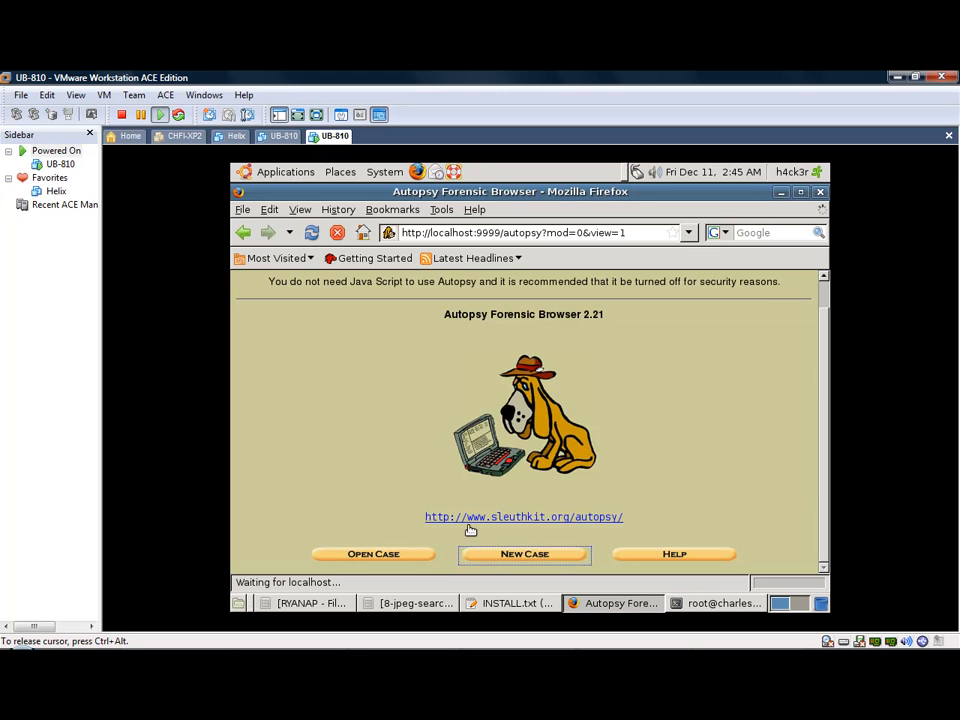
left_click(367, 389)
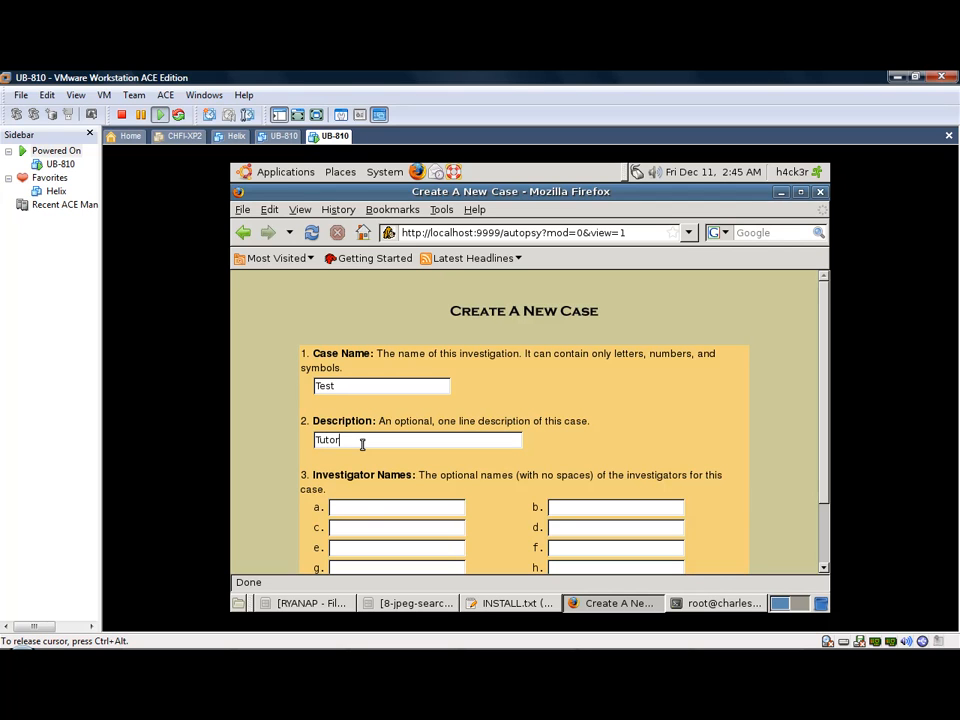
type("l")
left_click(368, 506)
type("David Allister Simanjuntak")
scroll(446, 486, "down", 2)
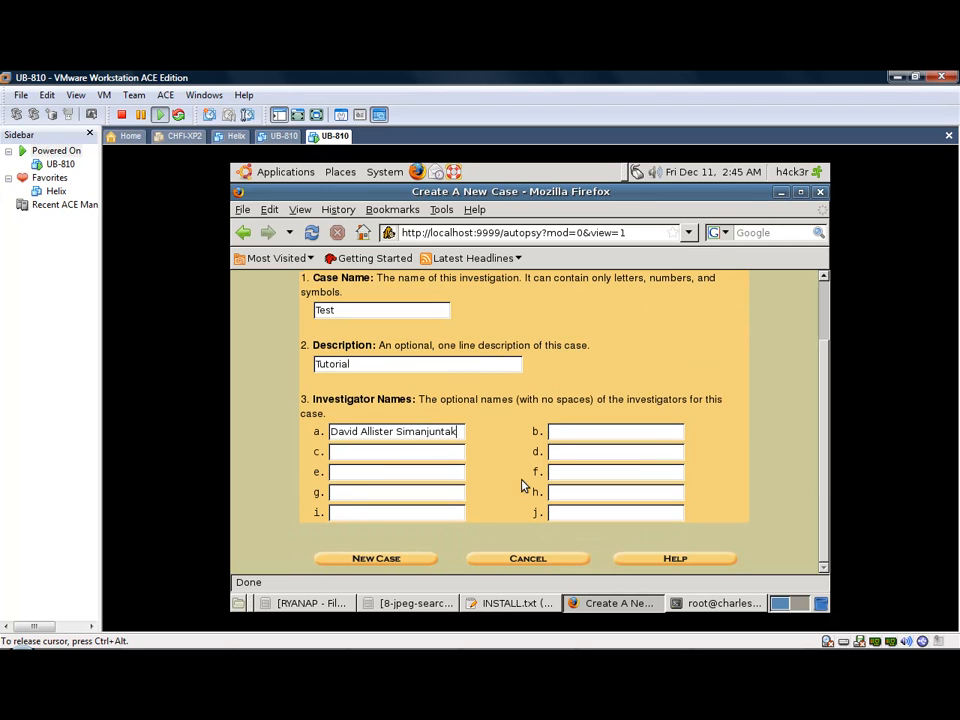
left_click(390, 558)
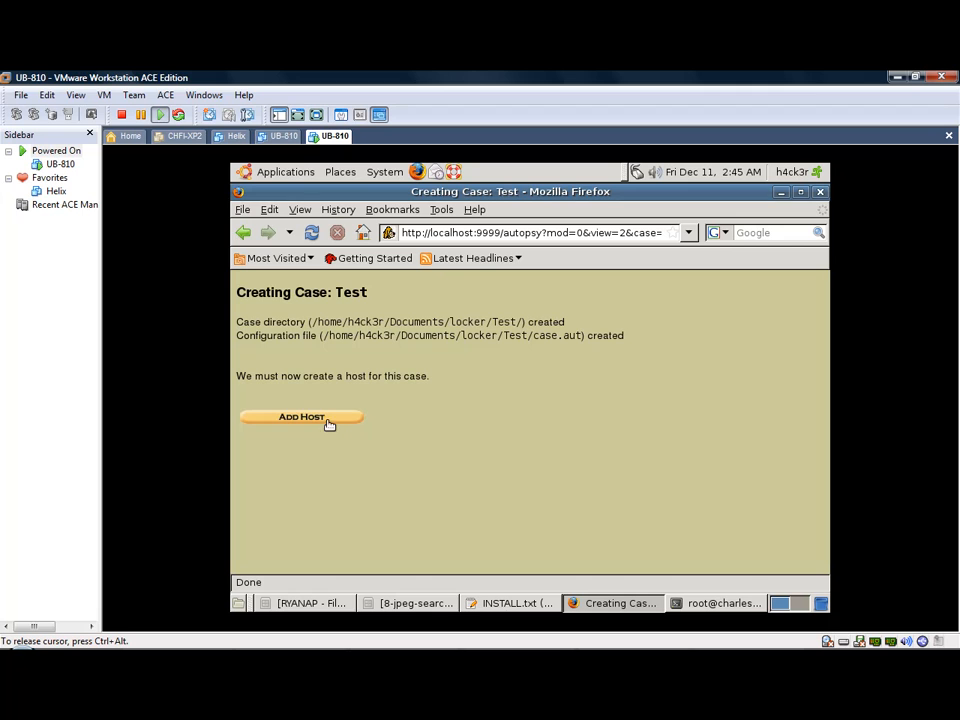
left_click(331, 424)
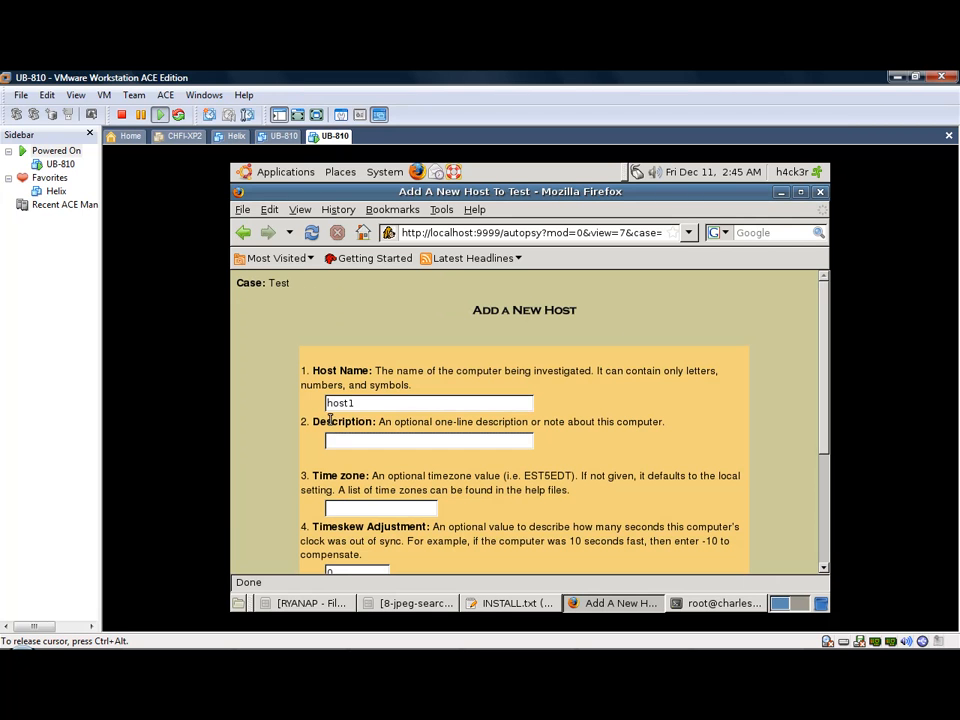
Step: Replace the default host name host1 with ubuntu and add it to the case
double_click(380, 406)
type("ubun")
scroll(400, 420, "down", 4)
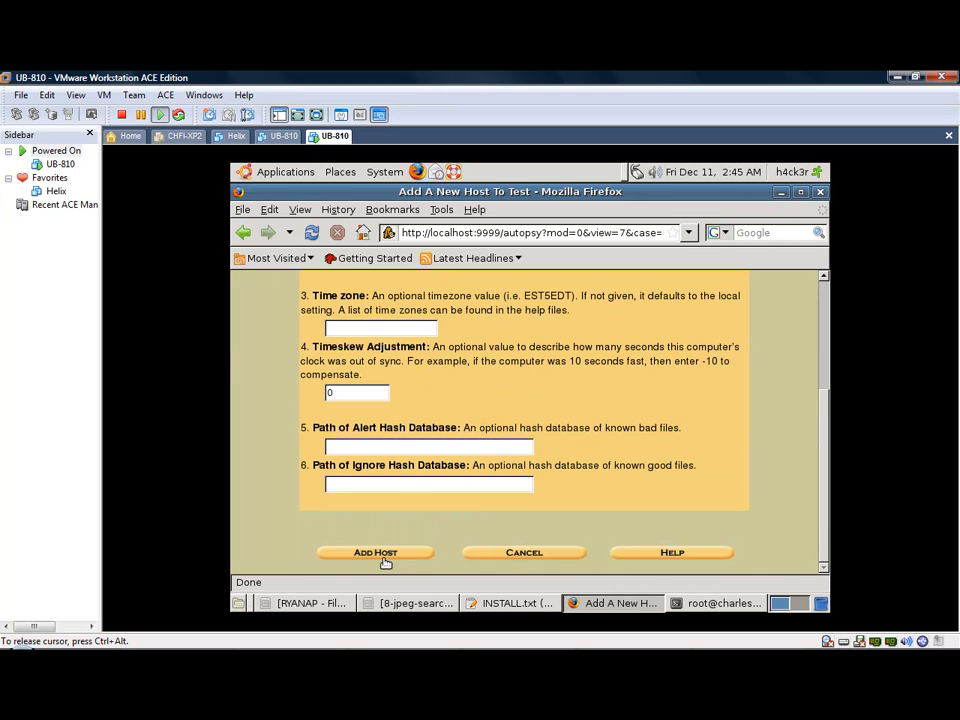
left_click(386, 558)
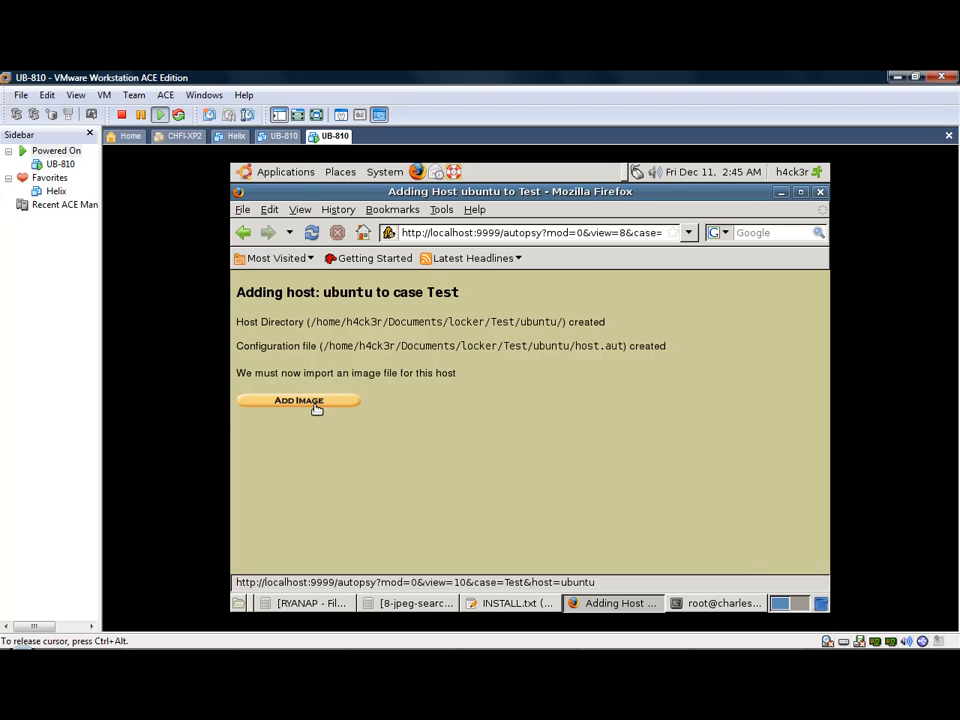
Step: Start adding an image file, entering /home/h4ck3r/Documents as its location
left_click(318, 401)
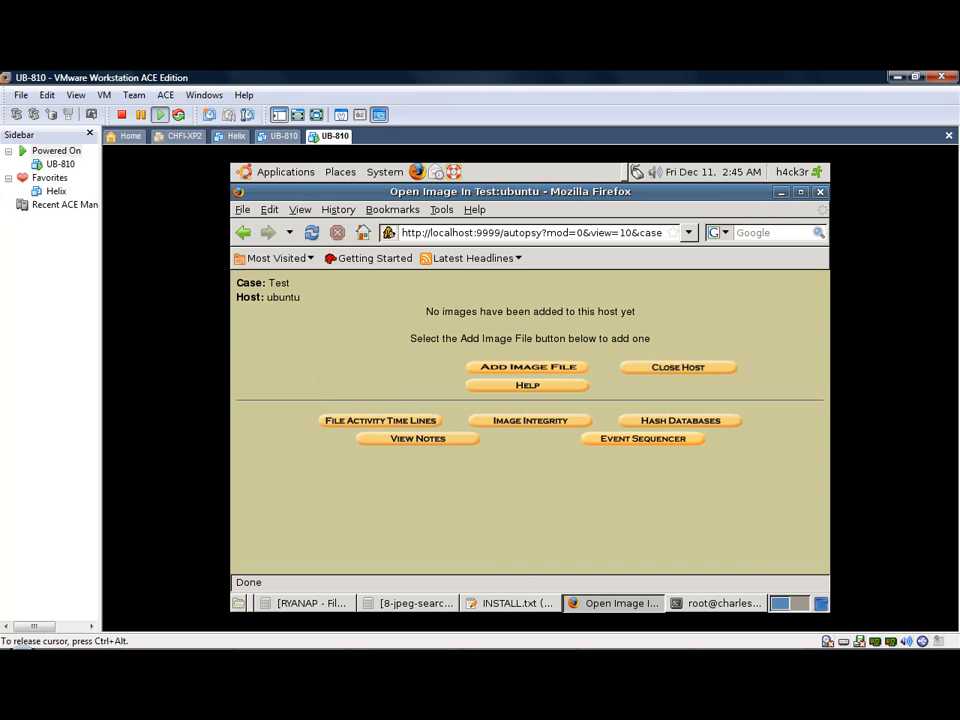
left_click(549, 369)
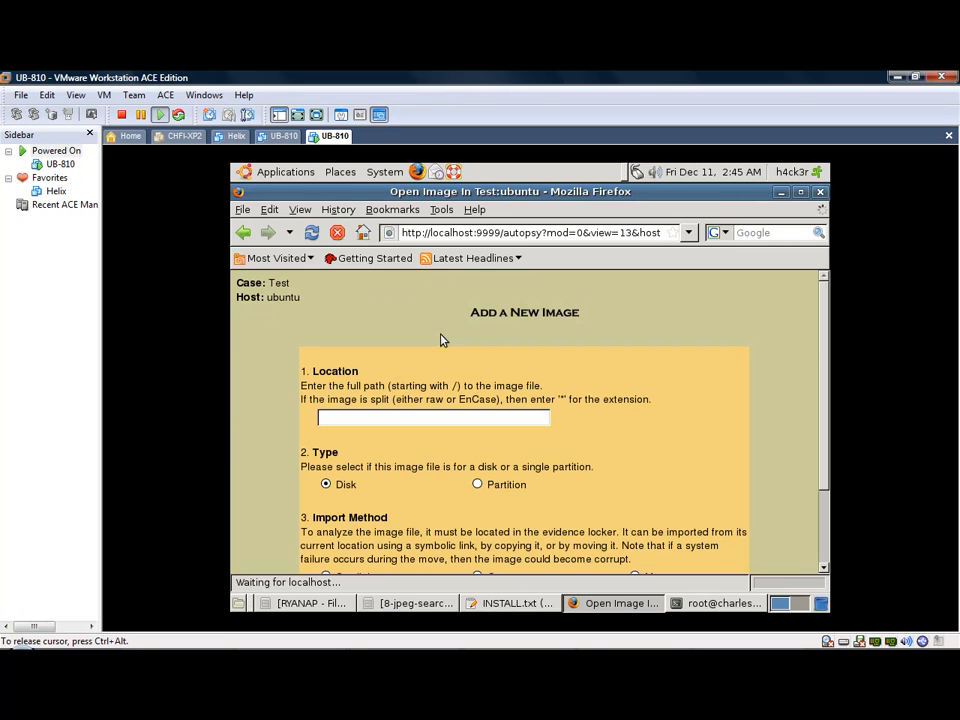
scroll(396, 418, "down", 2)
scroll(400, 430, "up", 1)
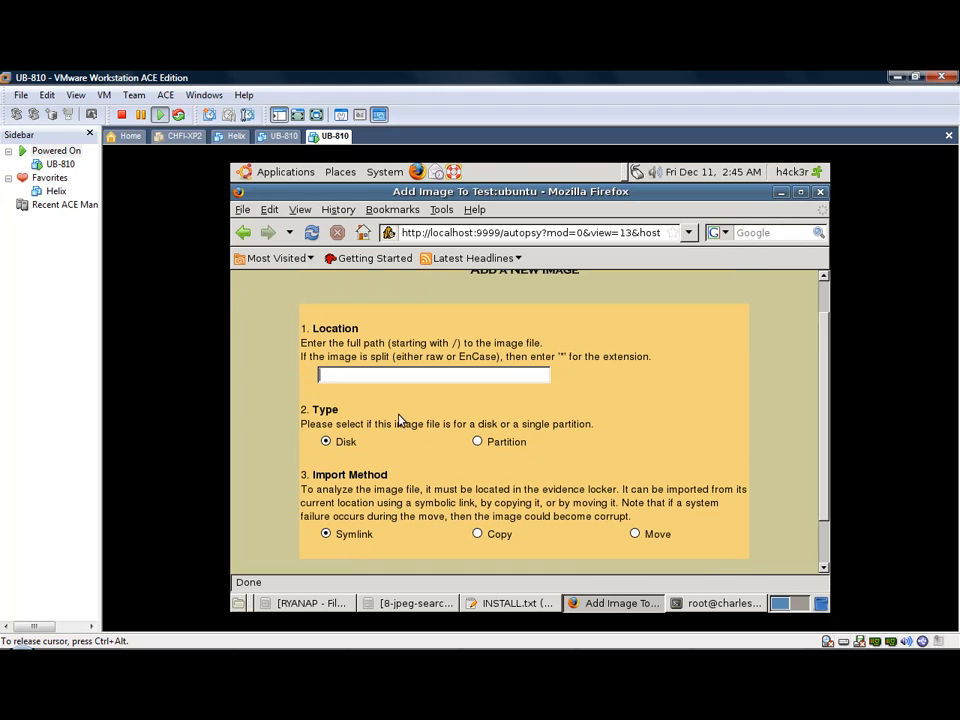
type("/home/h4ck3r/Documents/")
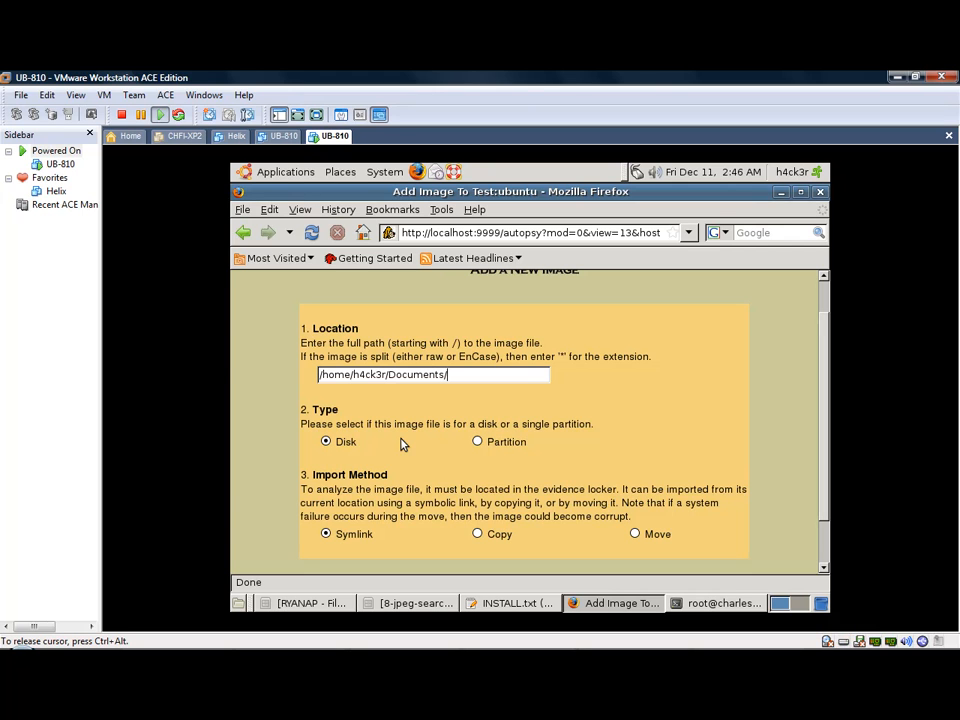
left_click(420, 603)
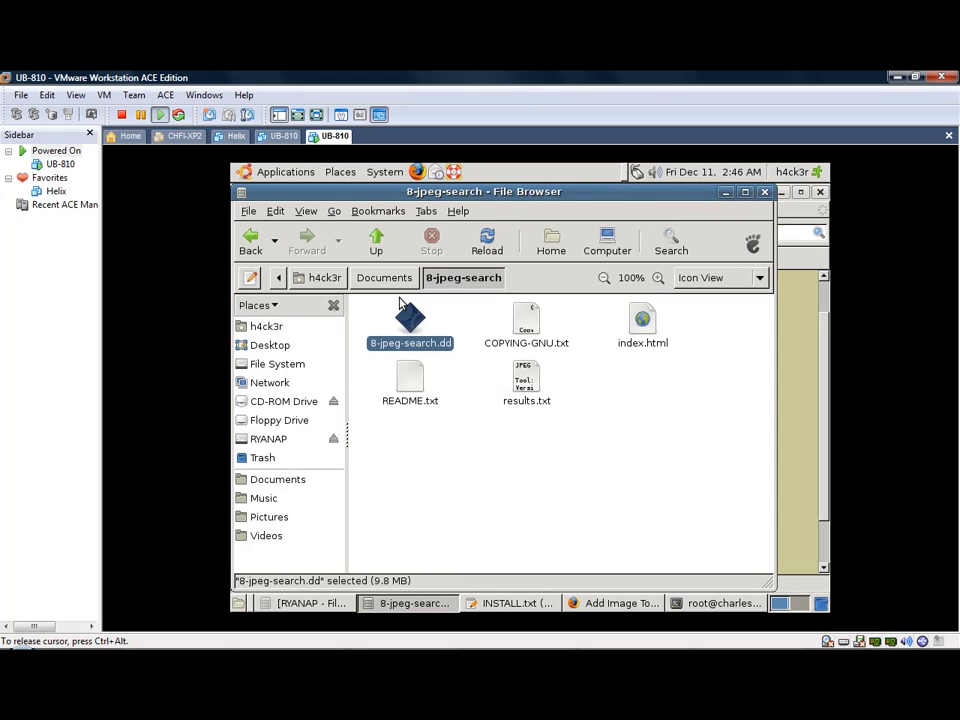
Step: Browse into the 8-jpeg-search folder to confirm the image file while extending the location path
left_click(369, 248)
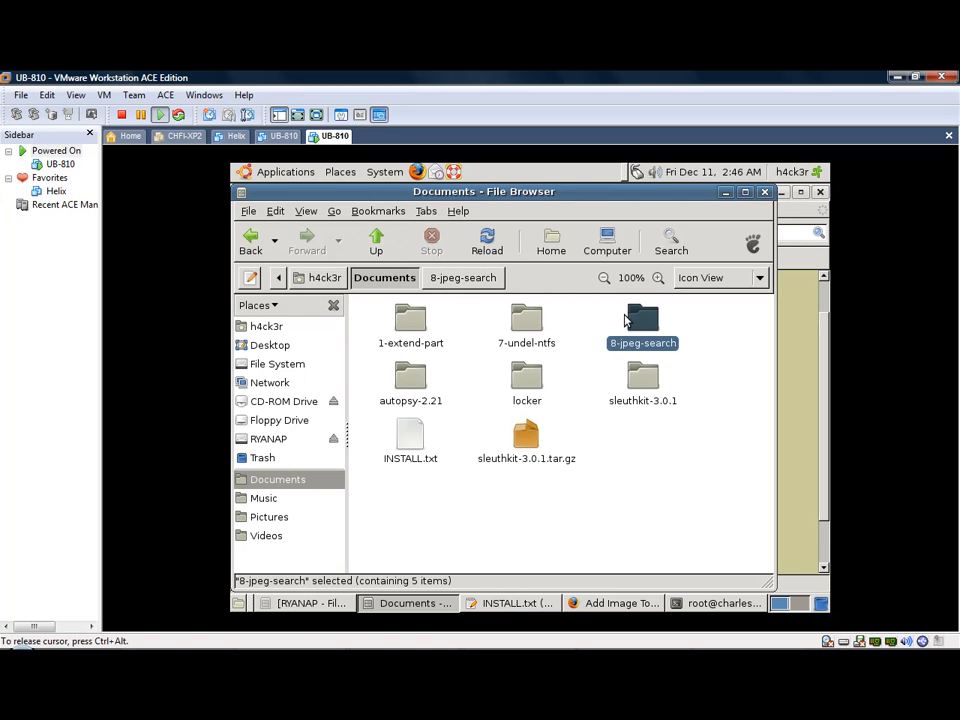
left_click(405, 603)
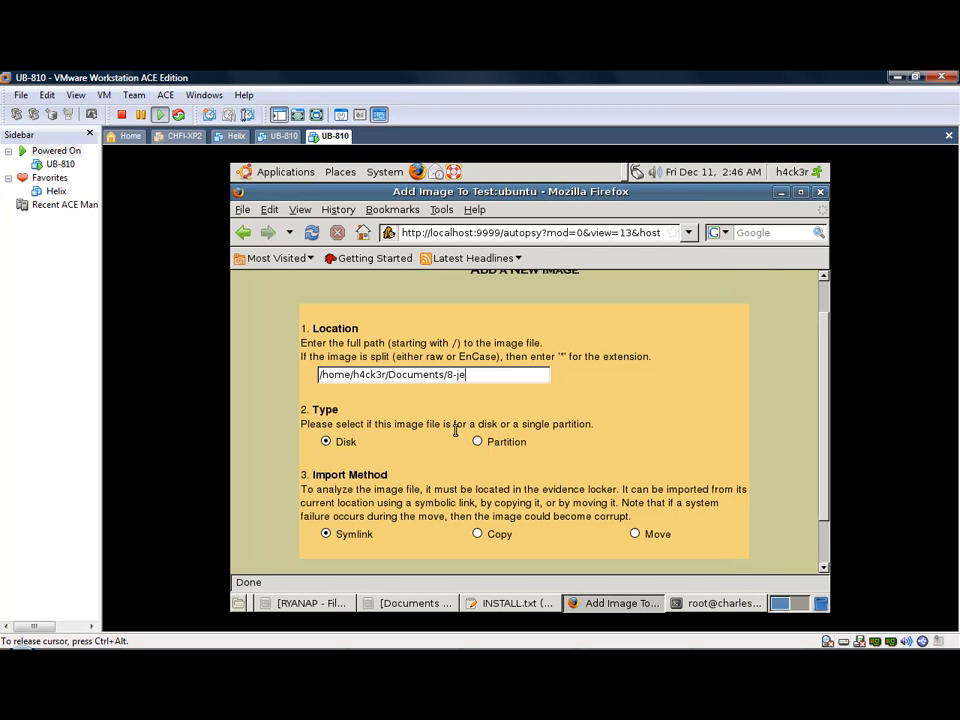
type("g-search/")
left_click(418, 605)
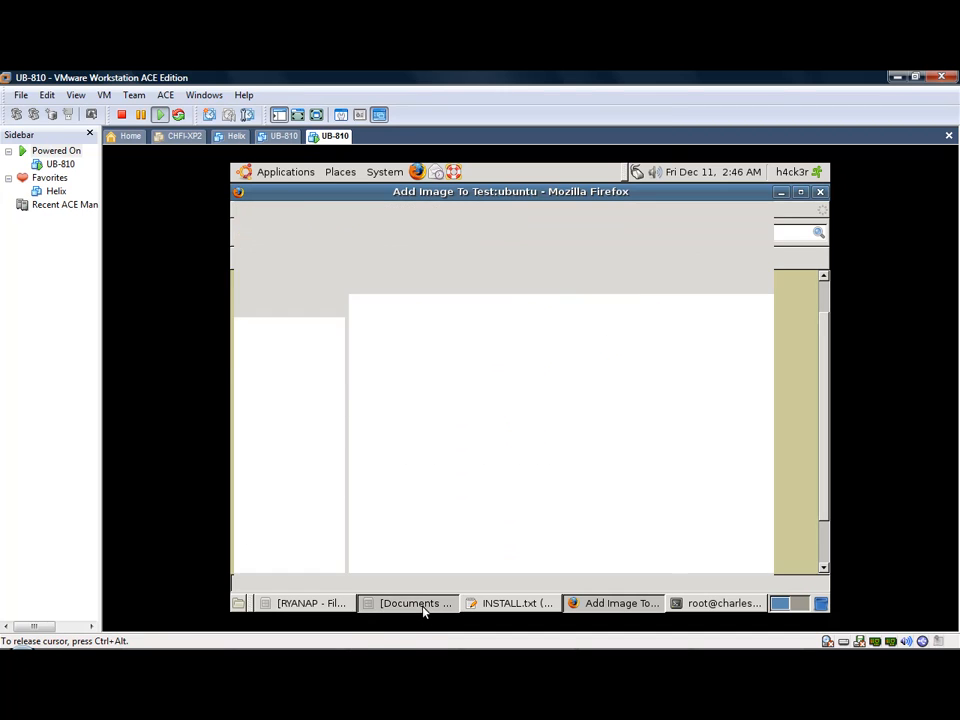
double_click(643, 345)
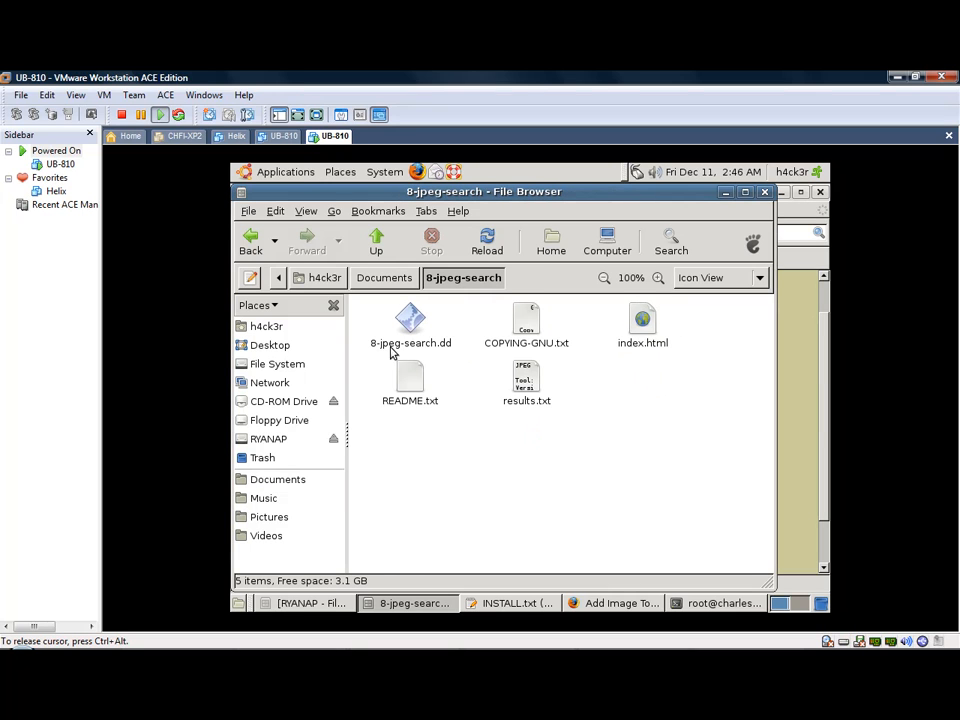
left_click(405, 604)
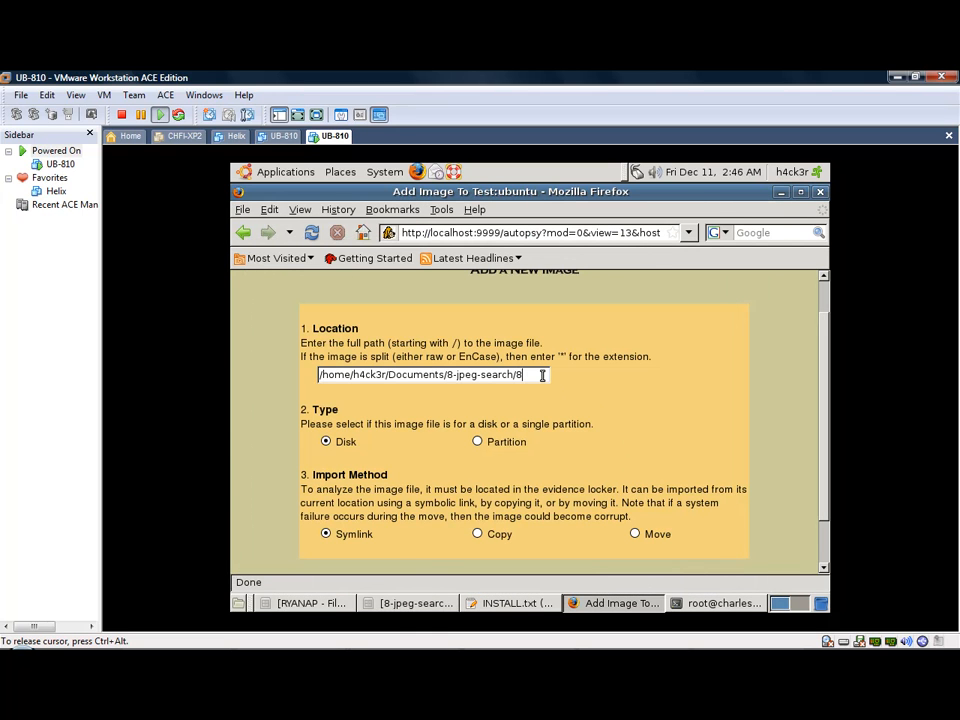
Step: Set the image location to .../8-jpeg-search/8-jpeg-search.* as type Partition and submit it
type("g-search")
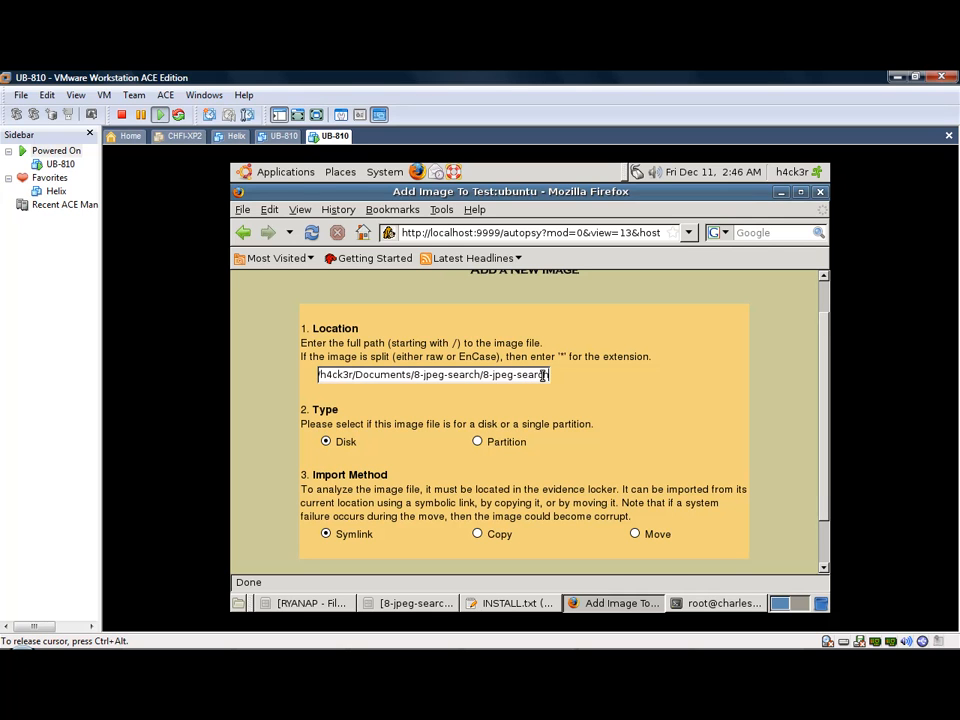
type(".")
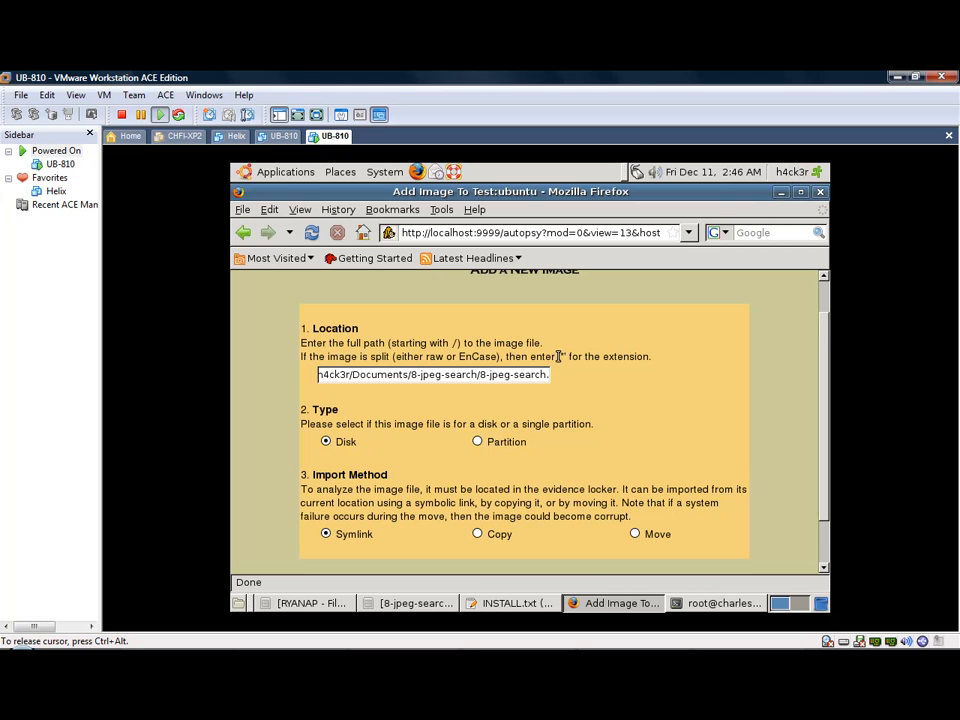
type("*")
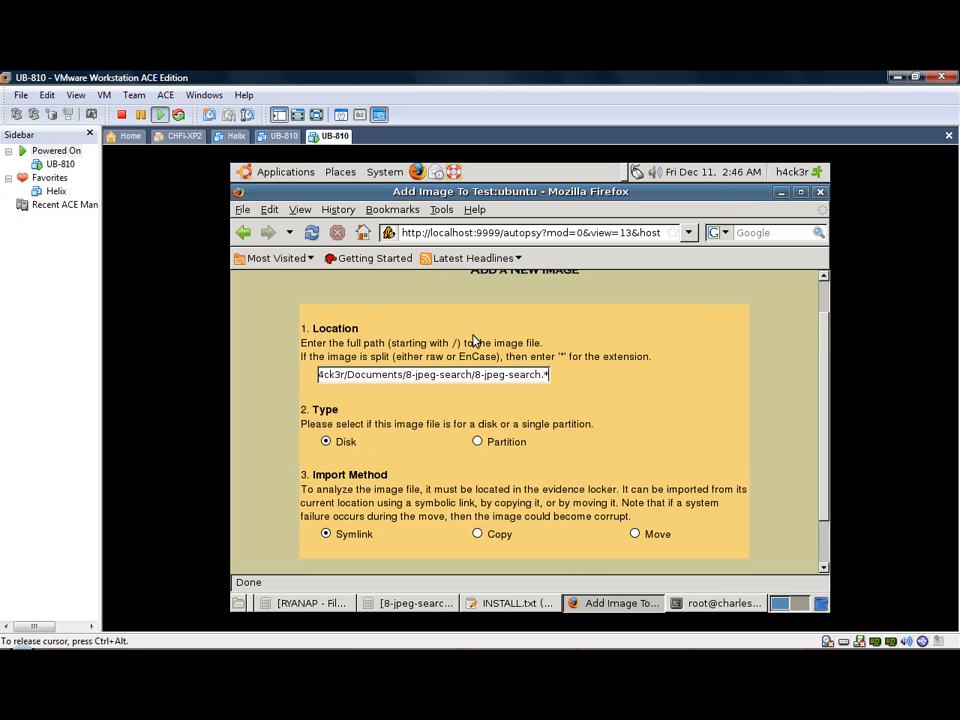
scroll(401, 424, "down", 1)
left_click(478, 399)
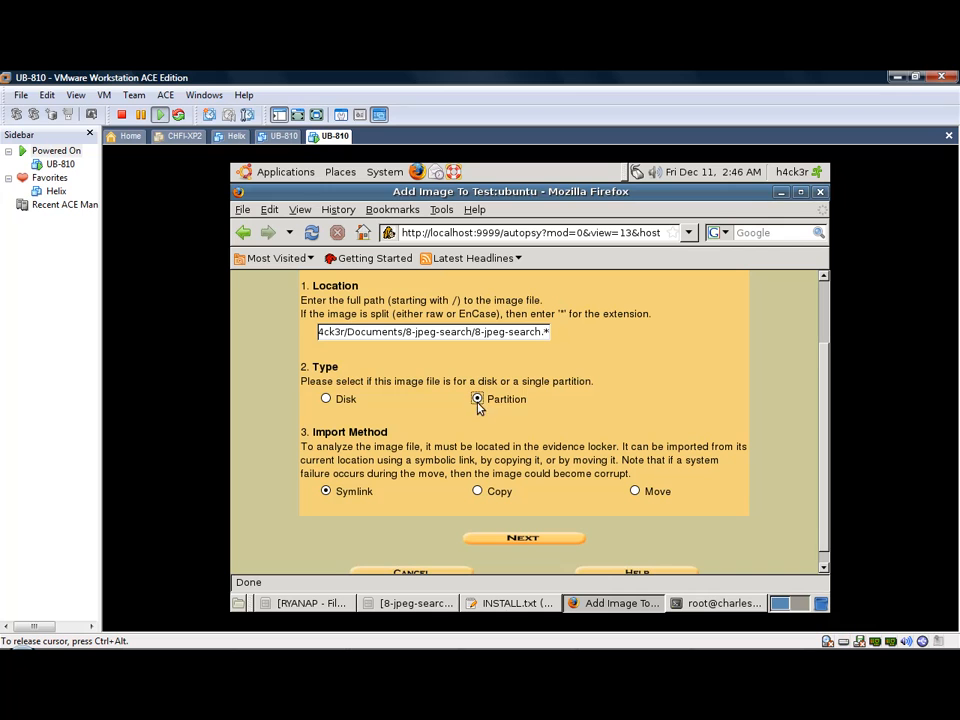
scroll(340, 495, "down", 1)
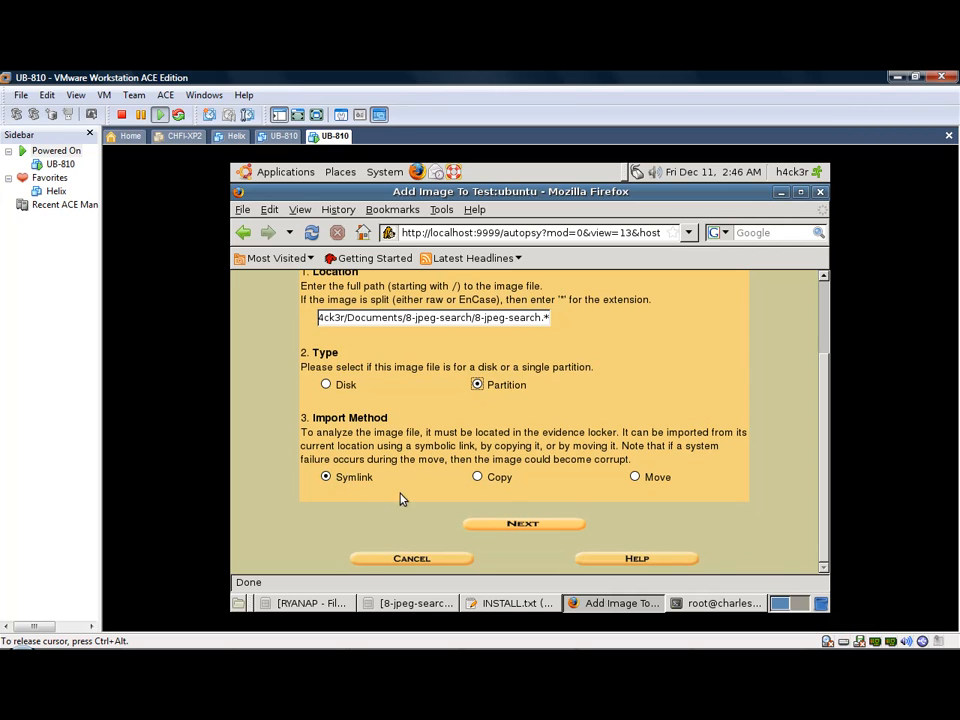
left_click(509, 517)
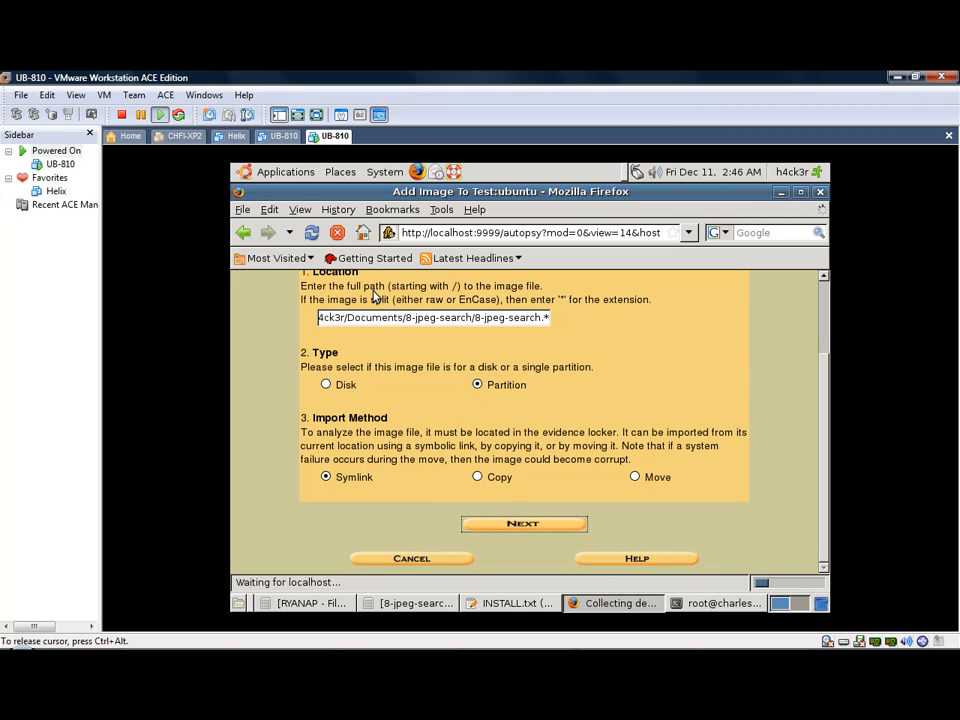
Step: Confirm the split image and add 8-jpeg-search.dd to host ubuntu as img1 with NTFS volume C: as vol1
left_click(441, 456)
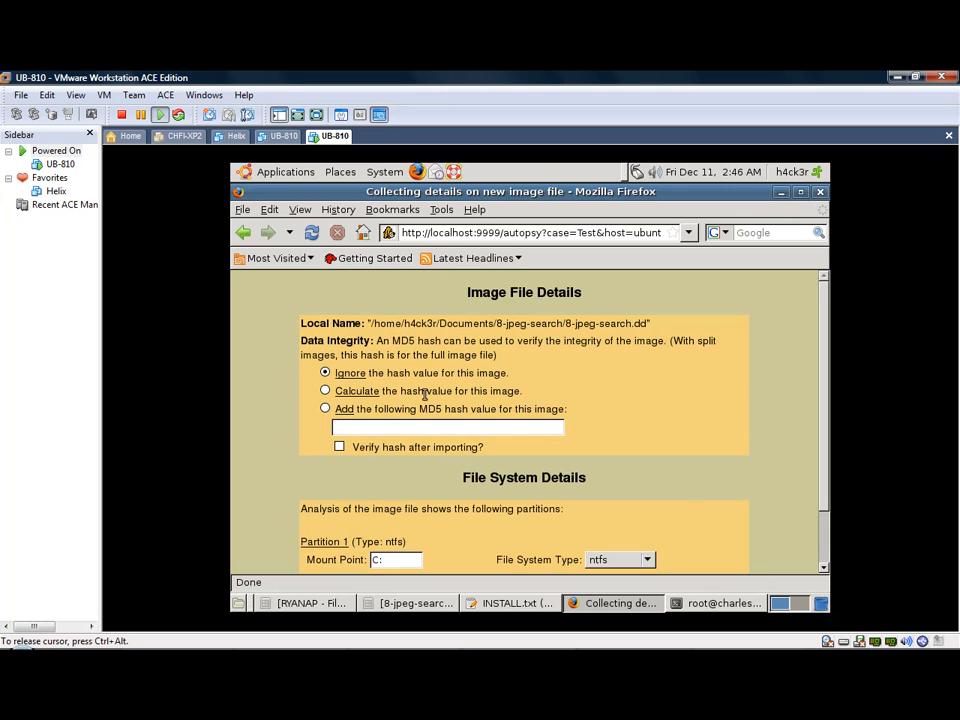
scroll(350, 388, "down", 2)
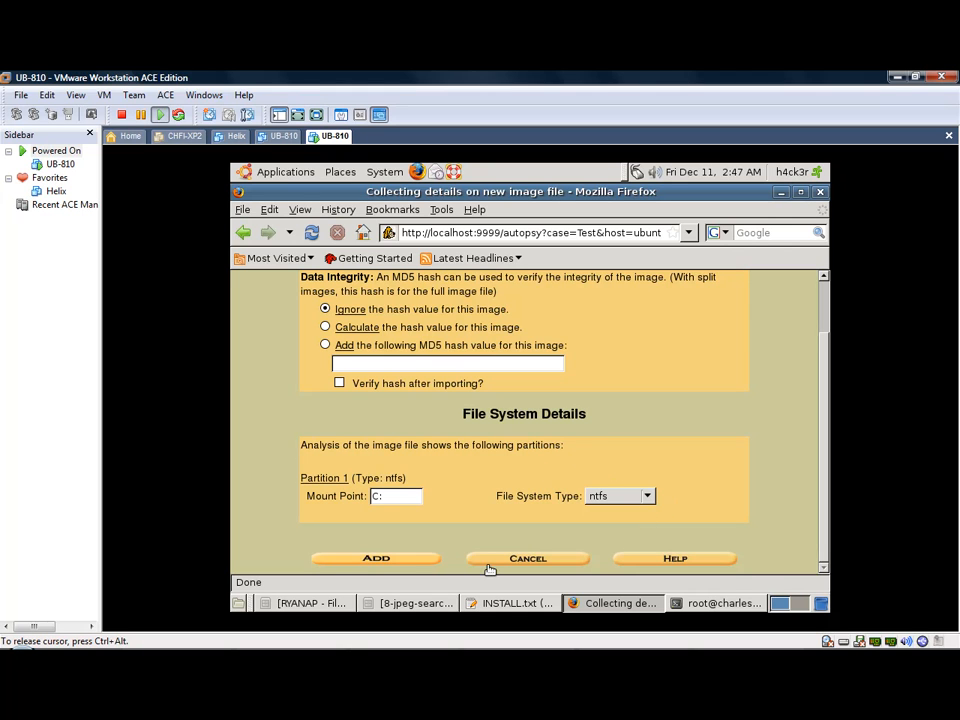
left_click(402, 564)
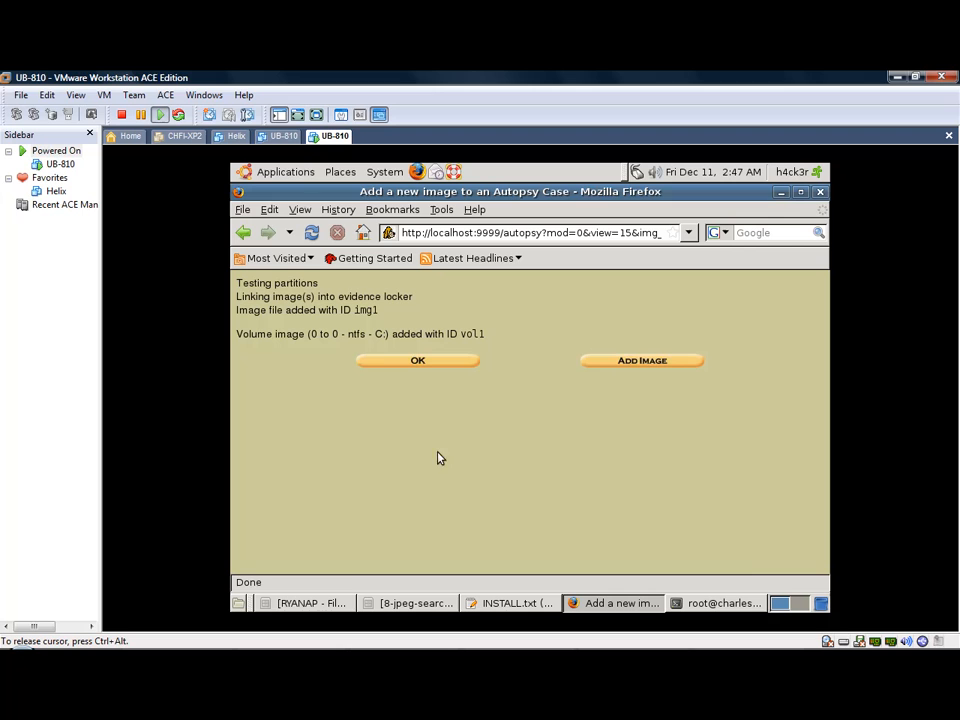
left_click(427, 364)
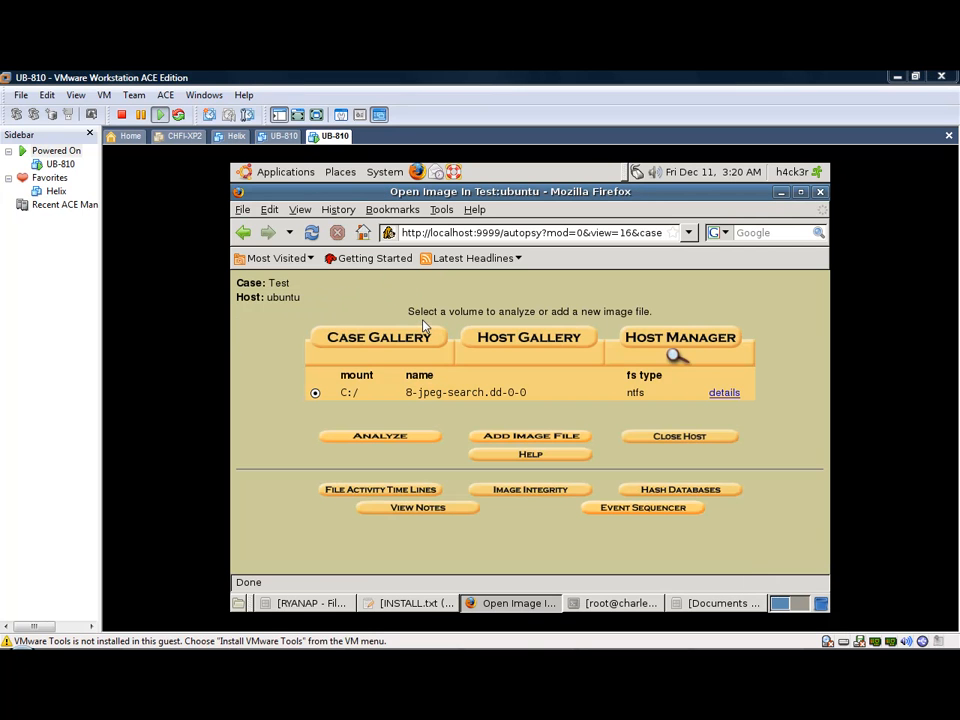
Step: Analyze vol1 and review its Image Details: NTFS file system, volume name JPEG-SRCH, version Windows XP
left_click(402, 439)
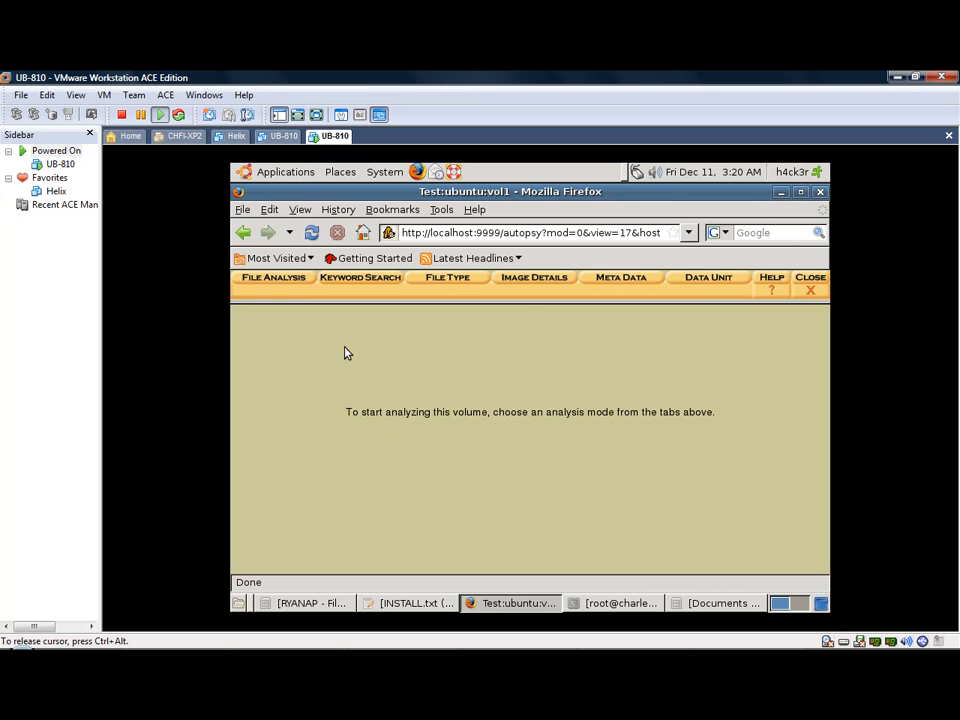
left_click(533, 284)
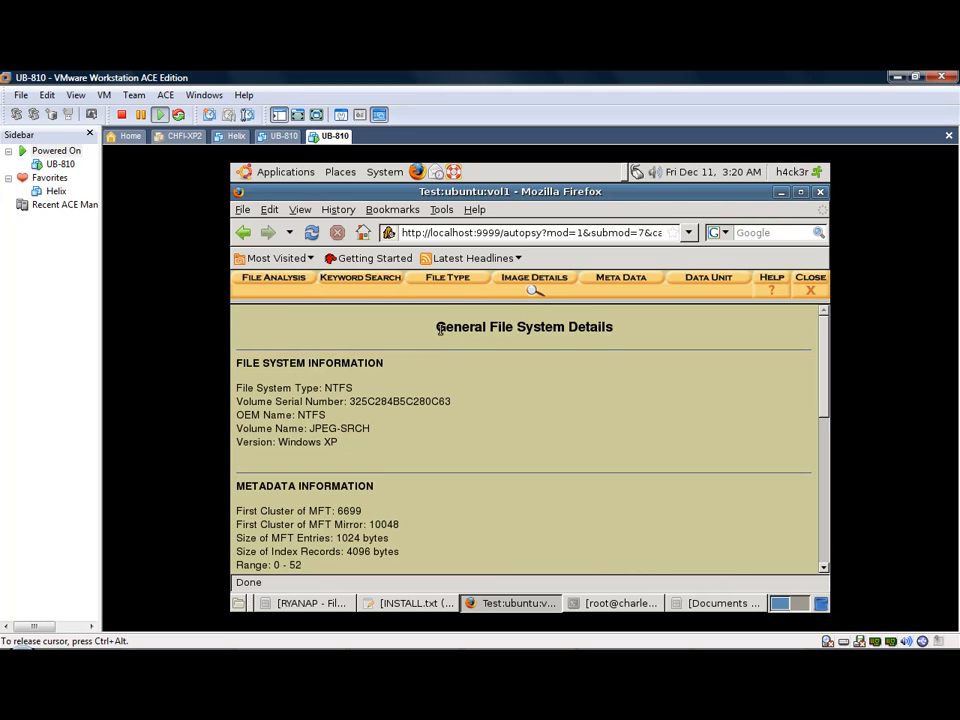
left_click_drag(436, 327, 608, 330)
scroll(336, 407, "down", 1)
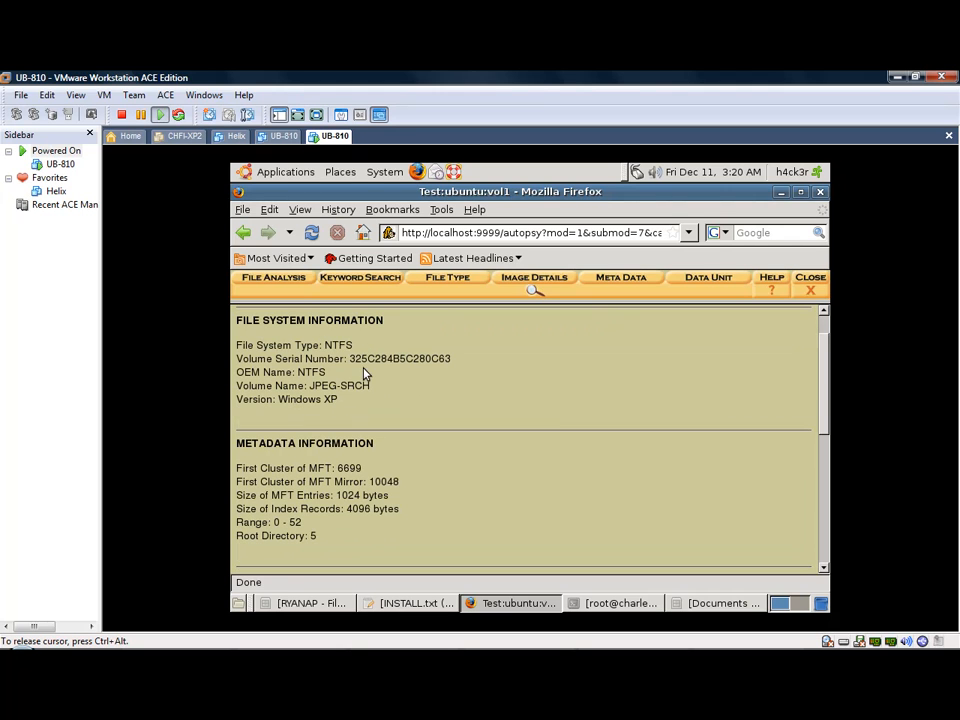
left_click_drag(356, 358, 418, 360)
left_click_drag(277, 399, 351, 409)
scroll(337, 410, "down", 2)
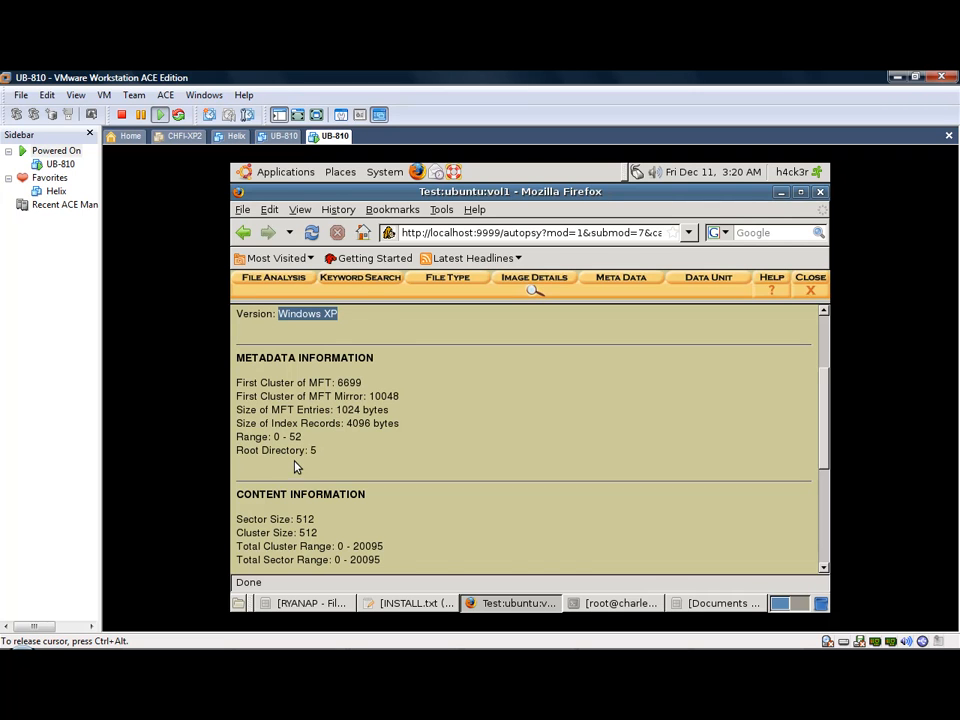
scroll(293, 459, "down", 5)
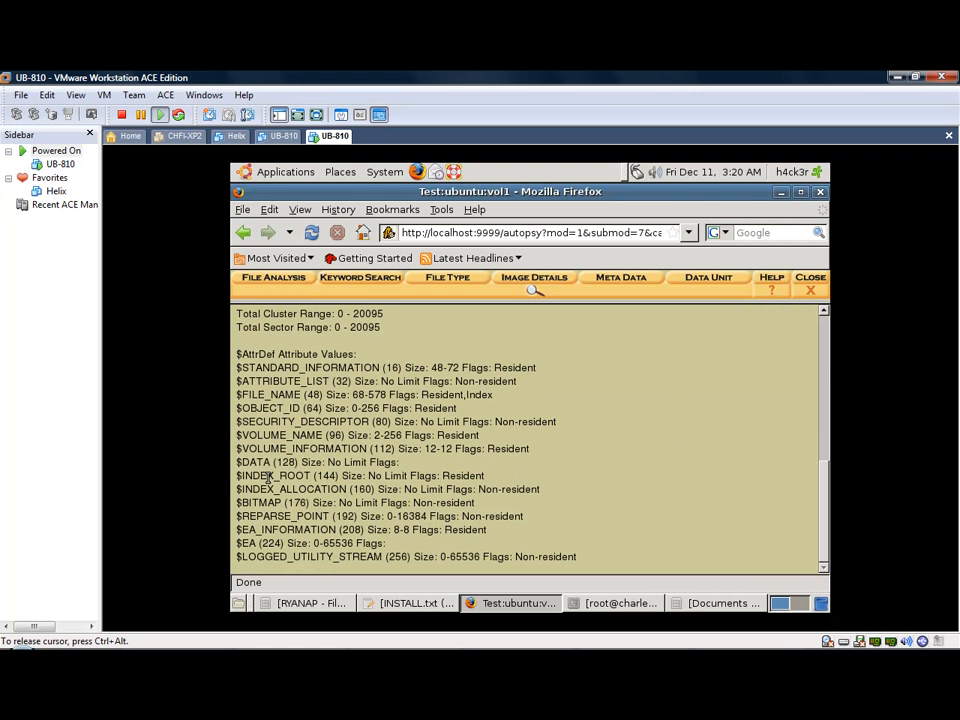
scroll(425, 512, "up", 10)
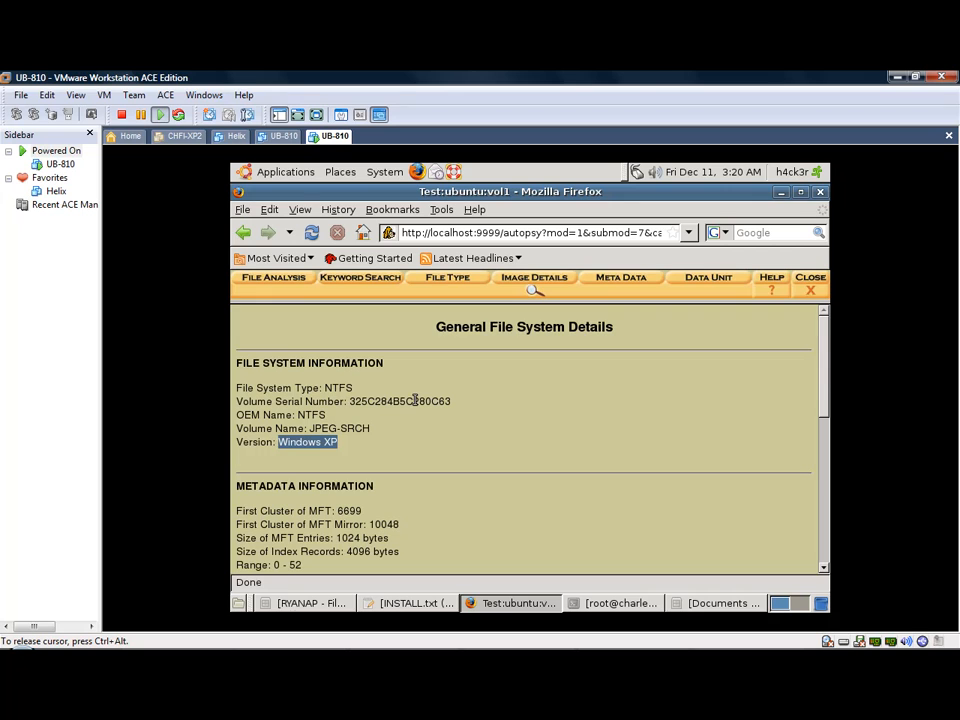
left_click(280, 287)
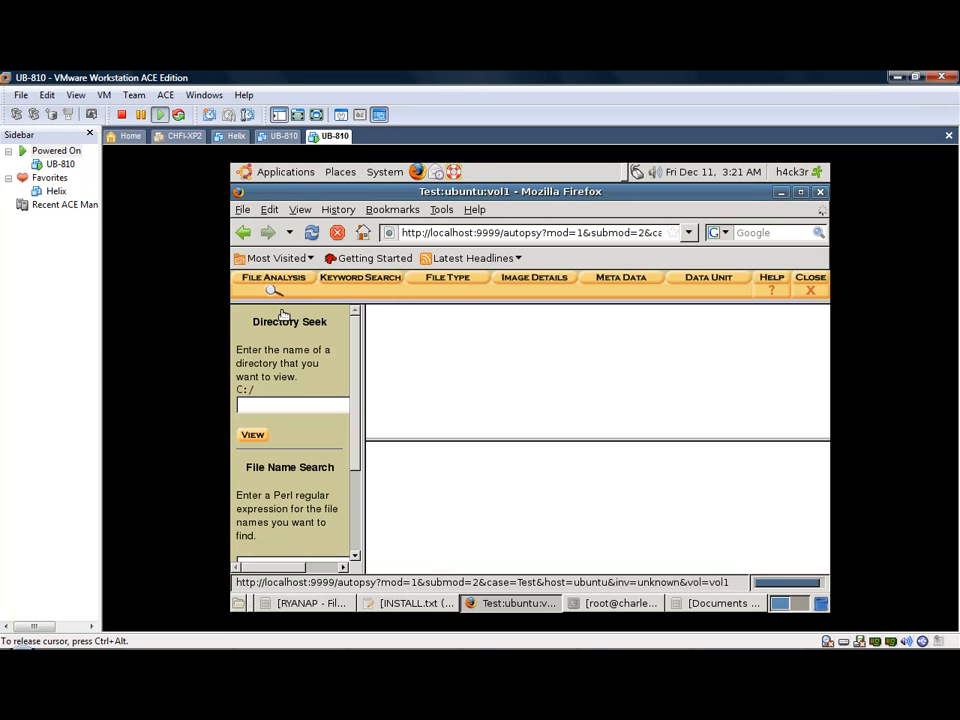
Step: List all deleted files on vol1, enlarge the list frame, and open C:/del1/file6.jpg for export
scroll(351, 449, "down", 1)
scroll(348, 470, "down", 2)
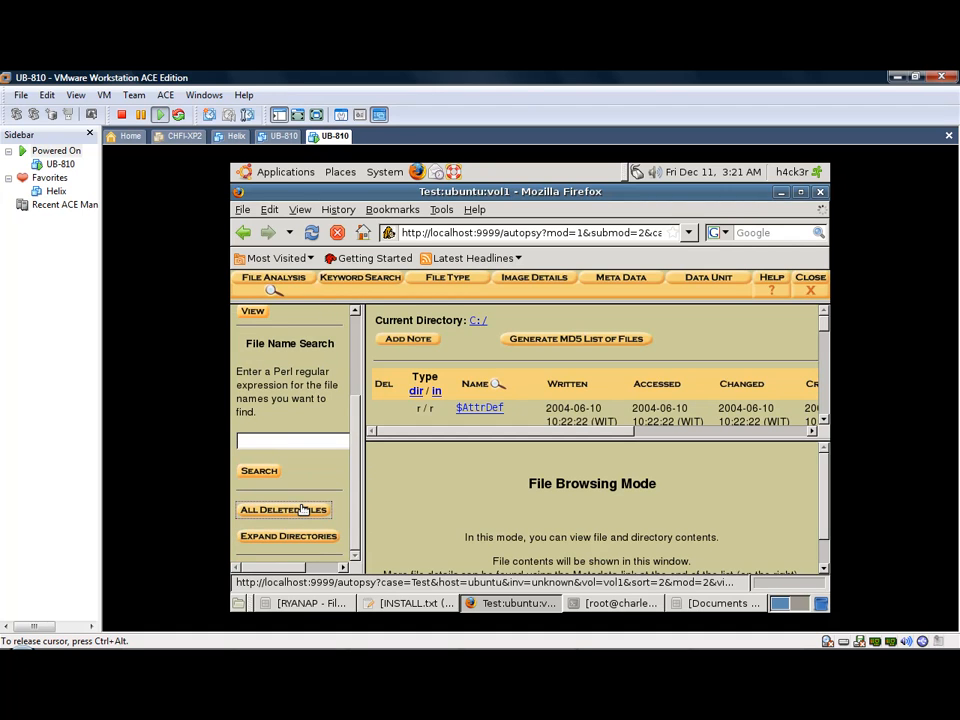
left_click(303, 512)
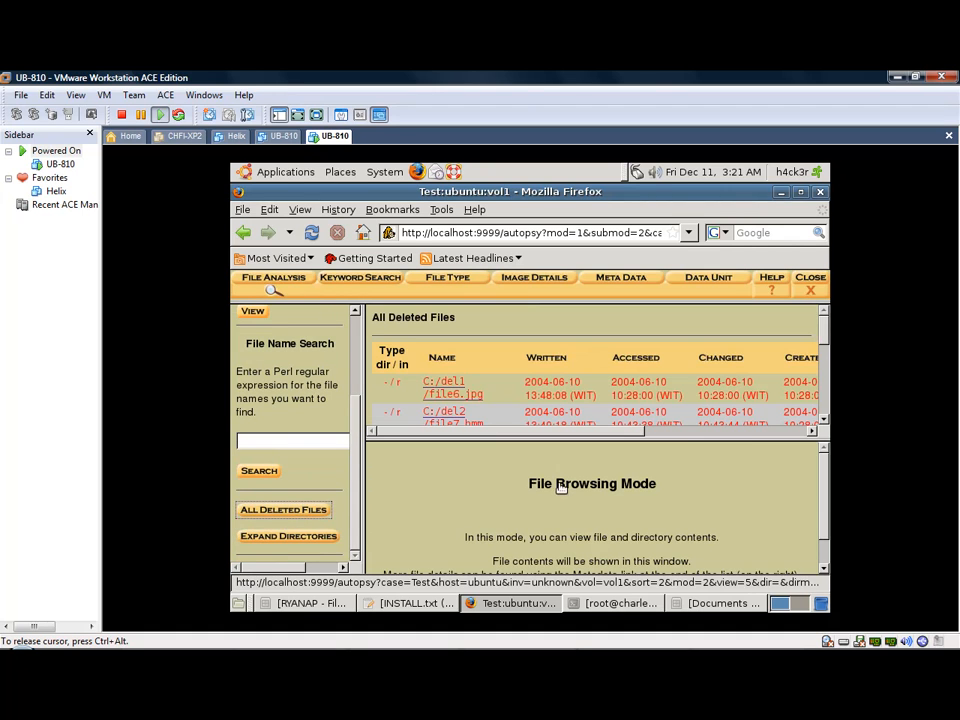
left_click_drag(561, 450, 566, 530)
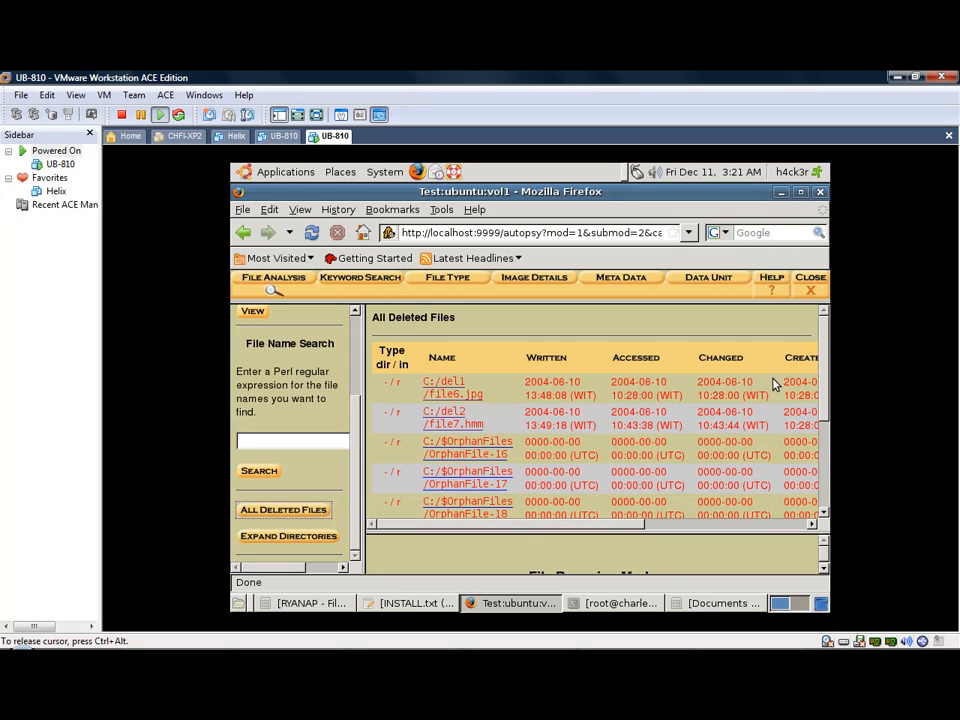
left_click_drag(825, 397, 810, 377)
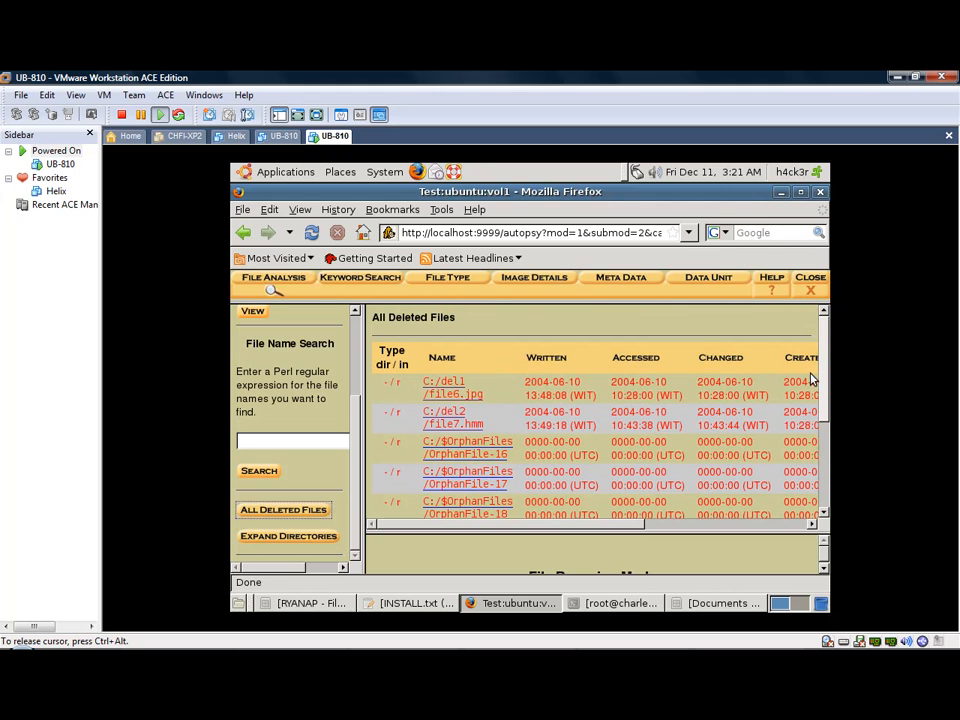
left_click(452, 390)
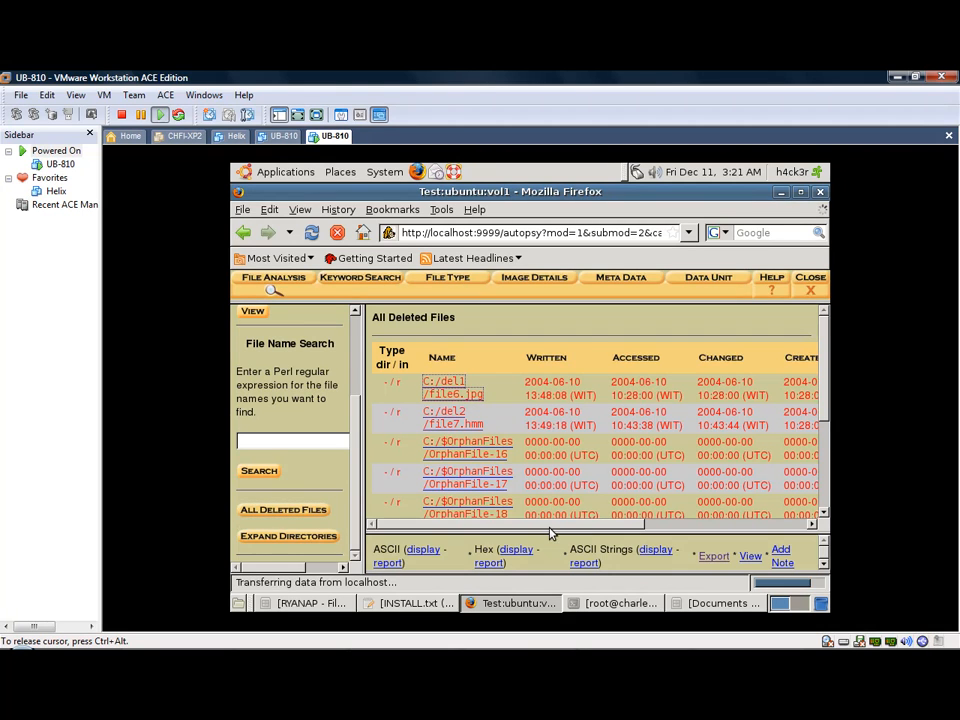
left_click(712, 557)
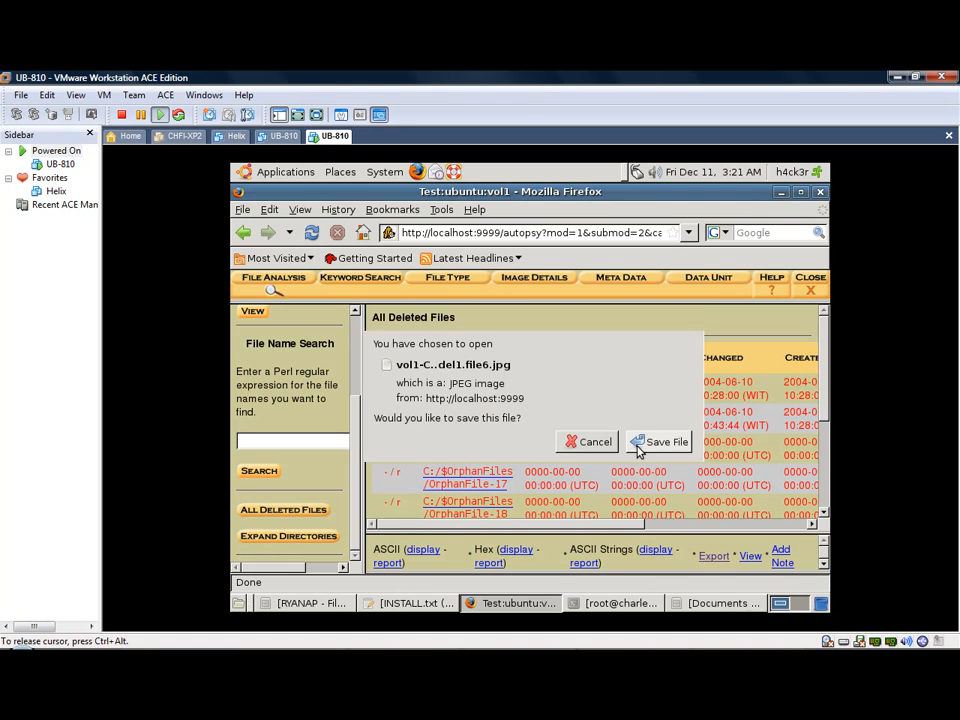
Step: Save the exported vol1-C..del1.file6.jpg as a JPEG image and minimize the downloads list
left_click(640, 445)
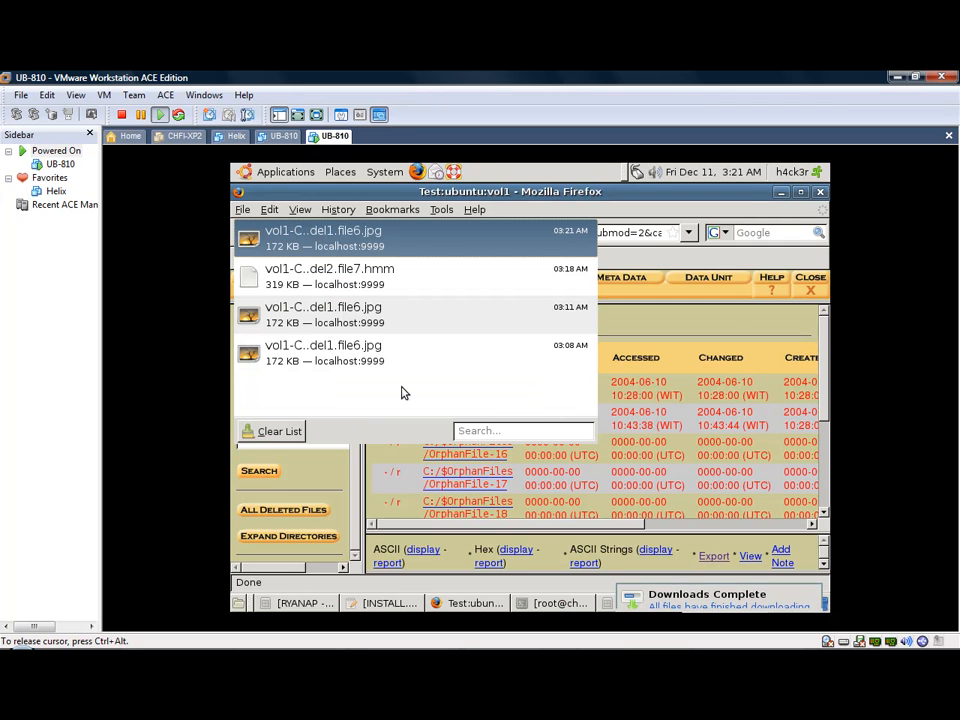
left_click(550, 210)
Step: Minimize the browser and select the exported file6.jpg icon on the desktop
left_click(781, 192)
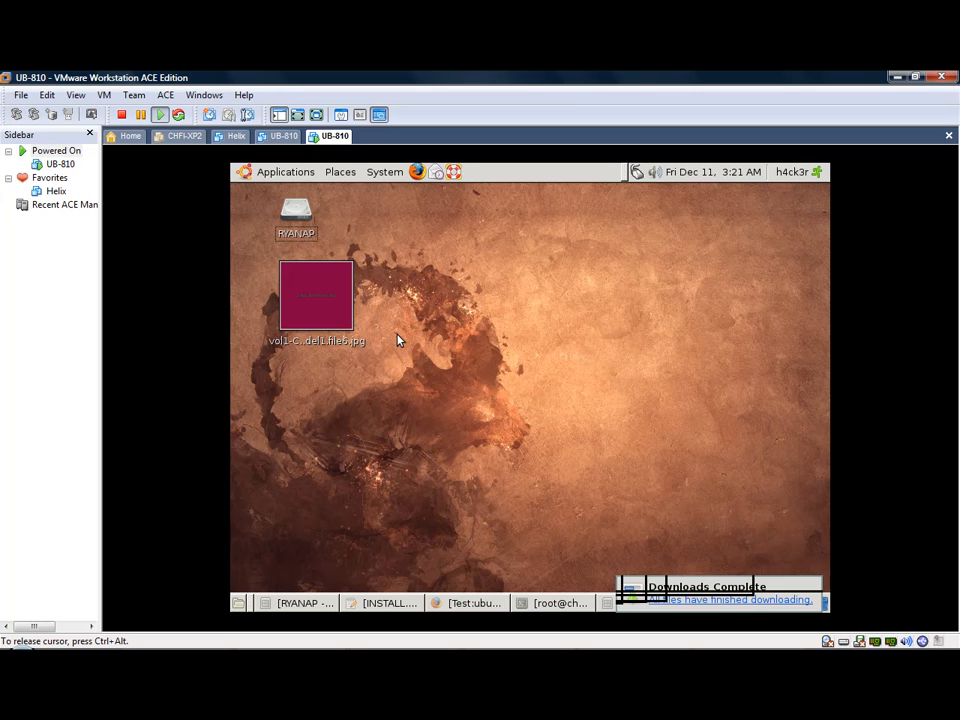
left_click(328, 346)
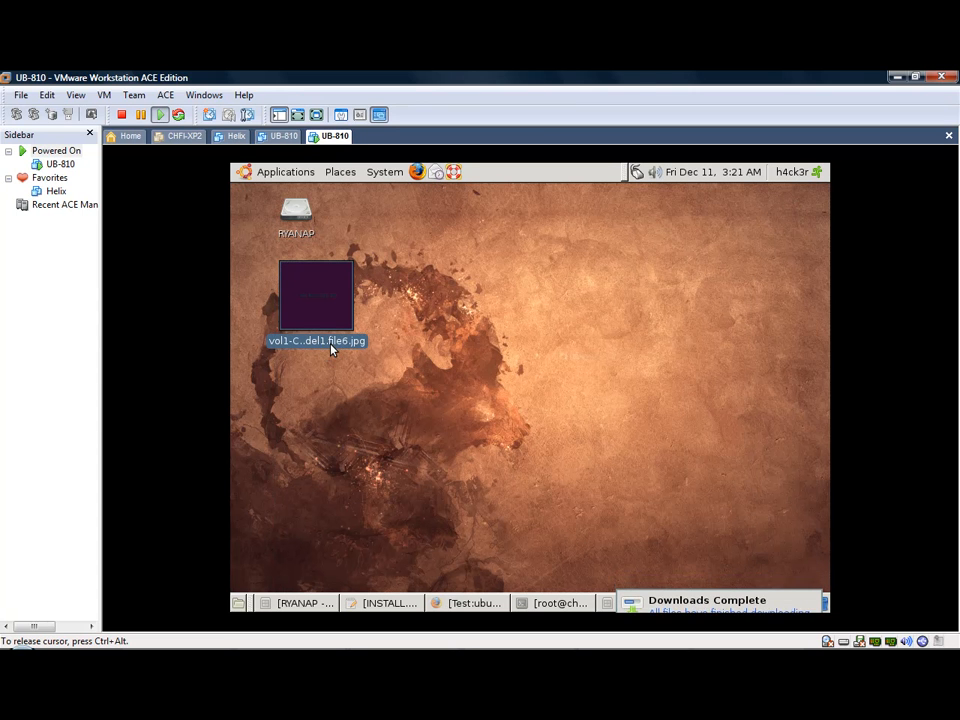
left_click(427, 332)
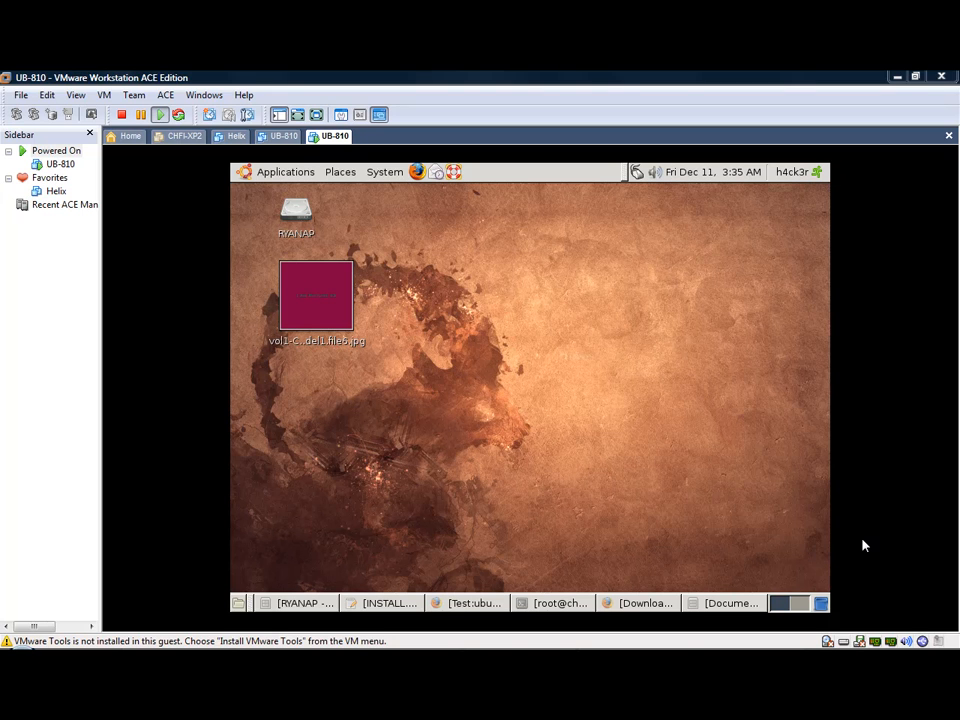
left_click(461, 609)
Step: Restore Autopsy and open deleted file7.hmm, confirming it is JPEG image data with a thumbnail
left_click(470, 604)
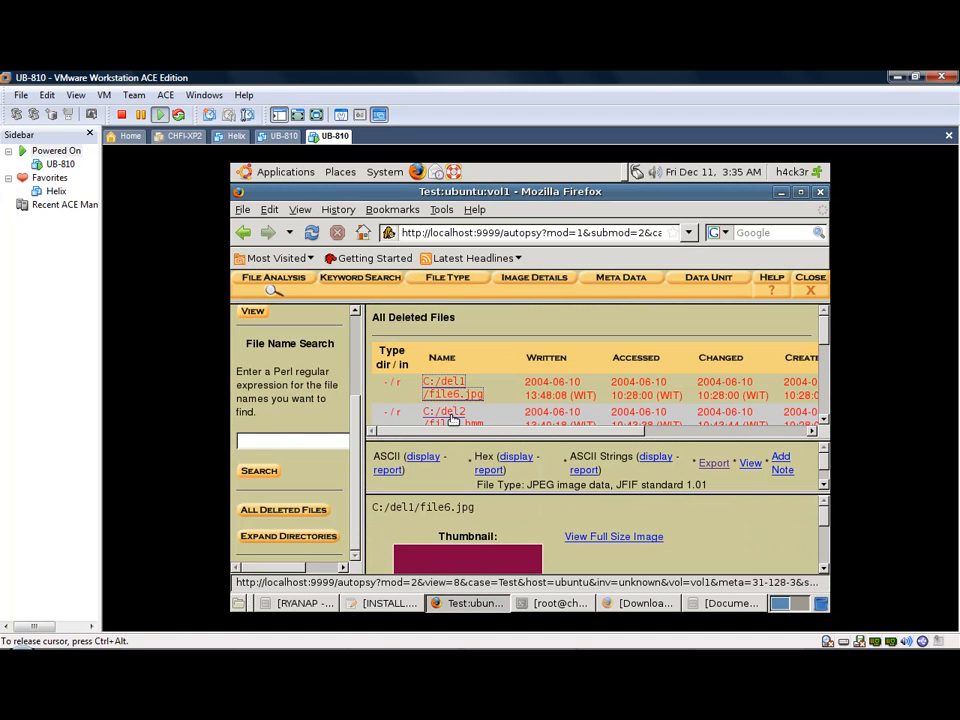
left_click(452, 420)
scroll(823, 343, "down", 1)
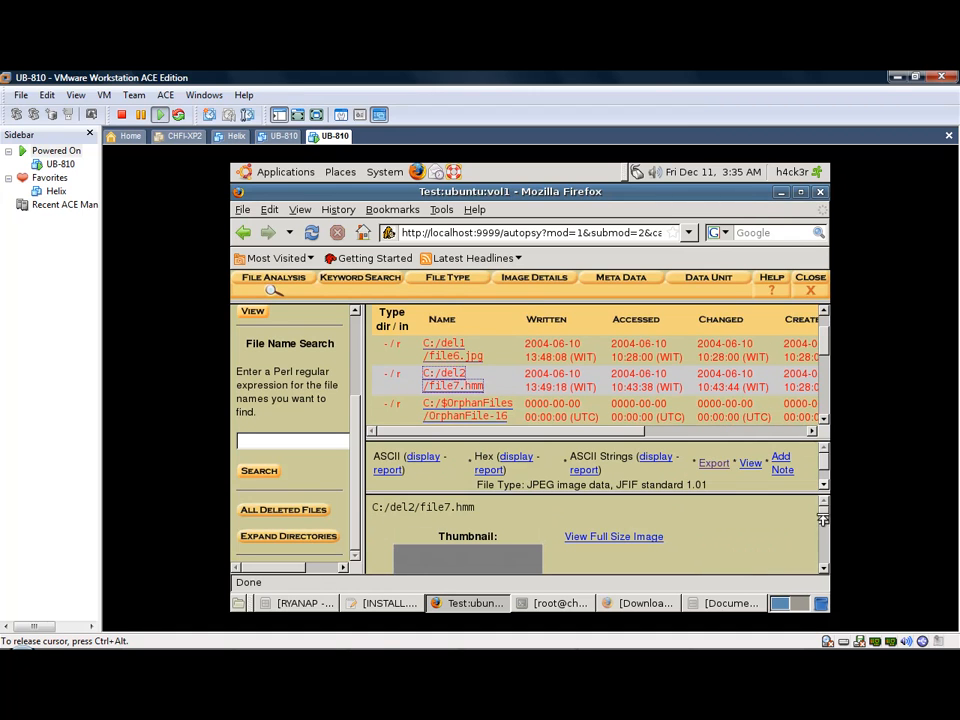
mouse_move(823, 521)
left_mouse_down()
mouse_move(820, 557)
mouse_move(823, 521)
left_mouse_up()
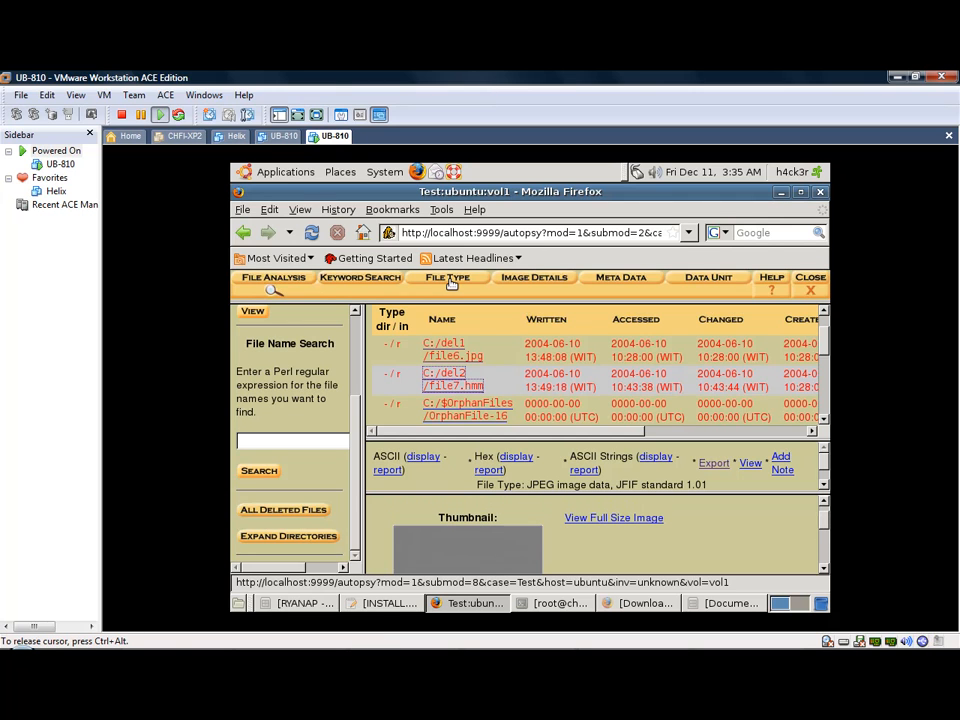
left_click(451, 284)
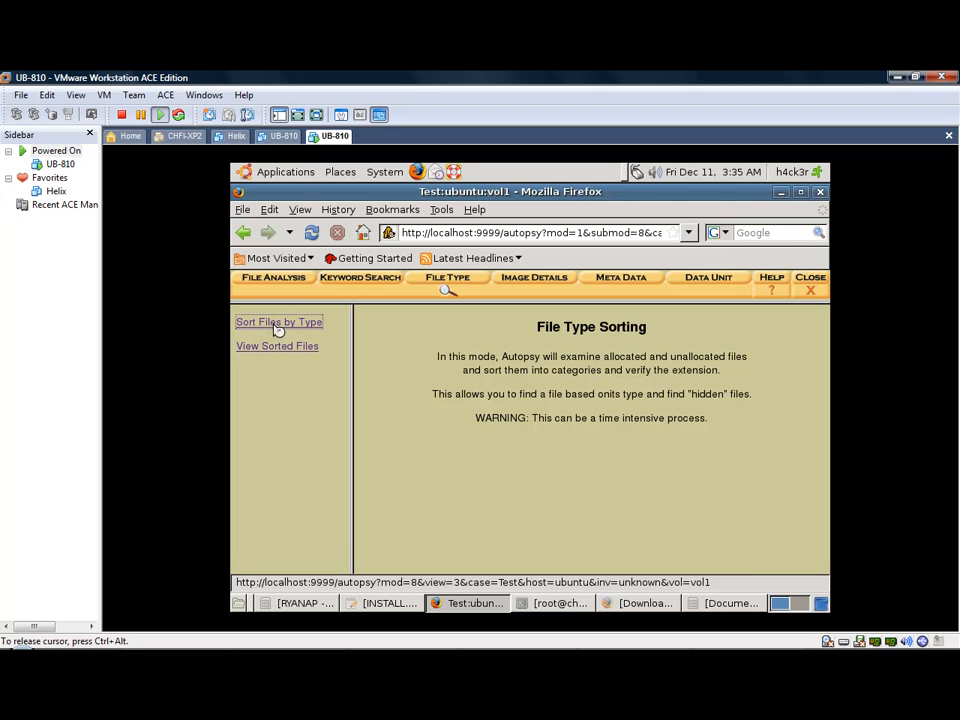
Step: Sort vol1's files by type with copies saved in category folders, processing 53 files into sorter-vol1
left_click(279, 324)
scroll(412, 440, "down", 2)
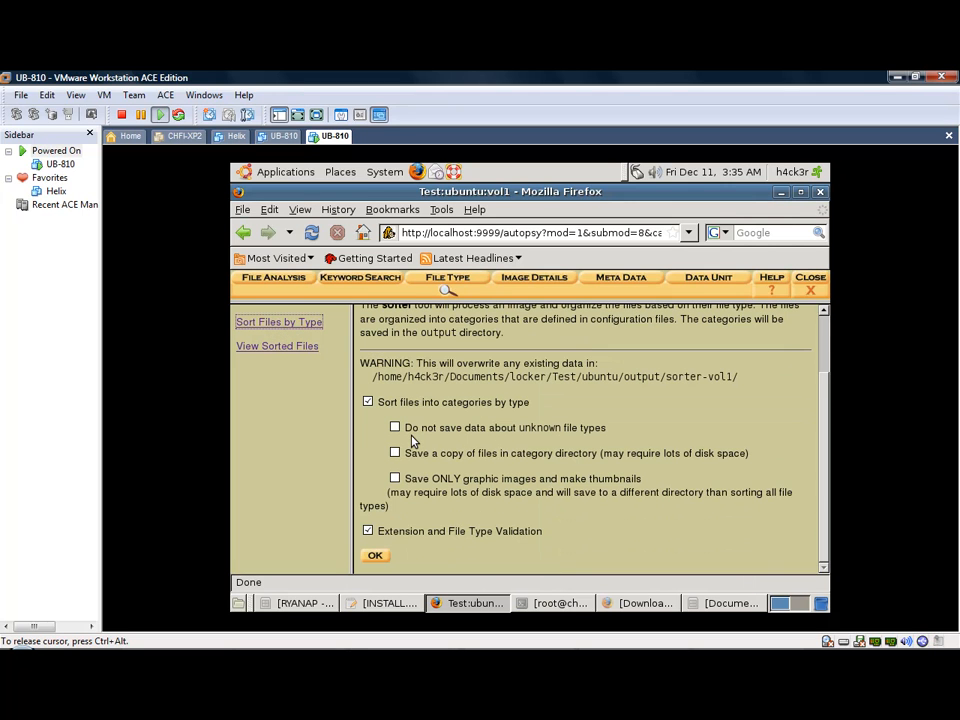
left_click(395, 453)
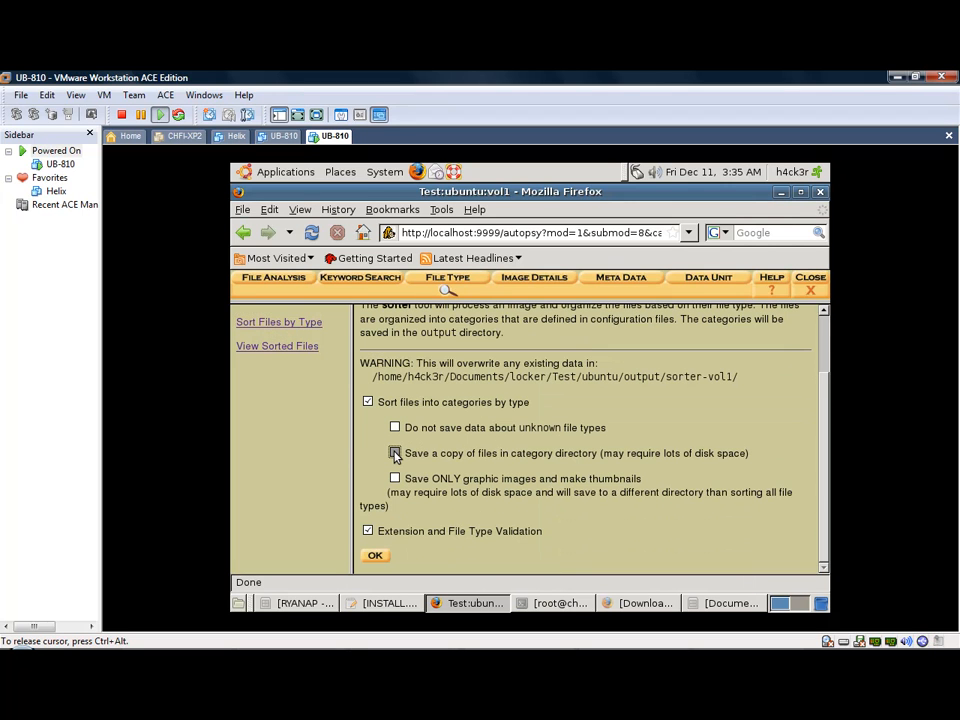
left_click(376, 556)
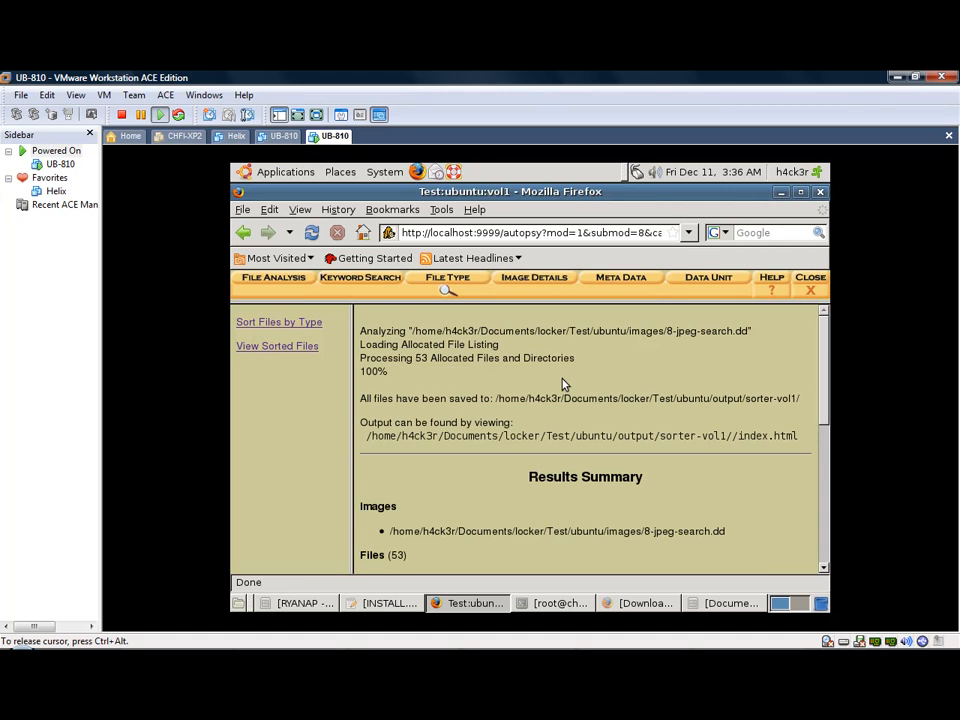
scroll(533, 470, "down", 5)
Step: Review the 31 result categories and trace the output path locker/Test/ubuntu/output/sorter-vol1
scroll(560, 490, "down", 2)
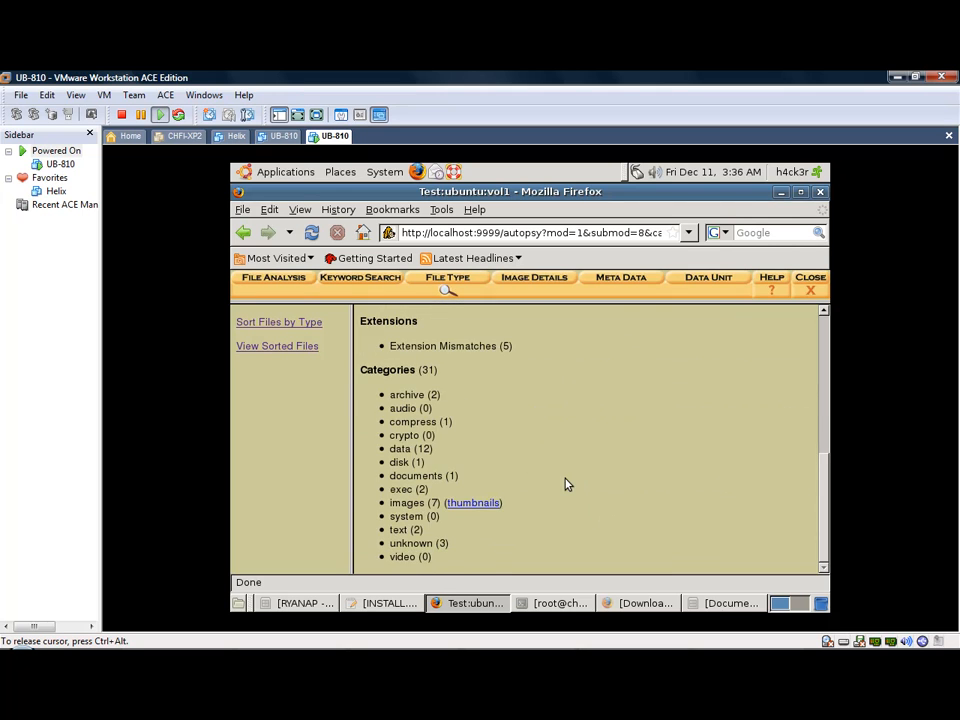
scroll(570, 478, "up", 5)
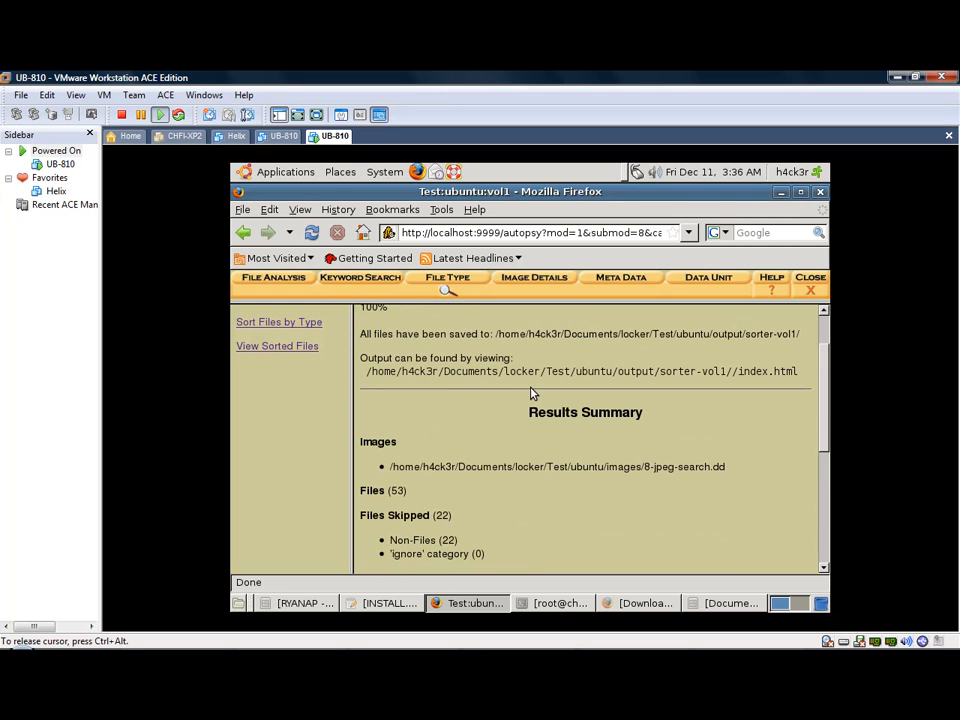
double_click(518, 372)
left_click_drag(546, 372, 572, 372)
double_click(592, 372)
double_click(630, 372)
left_click_drag(665, 372, 726, 371)
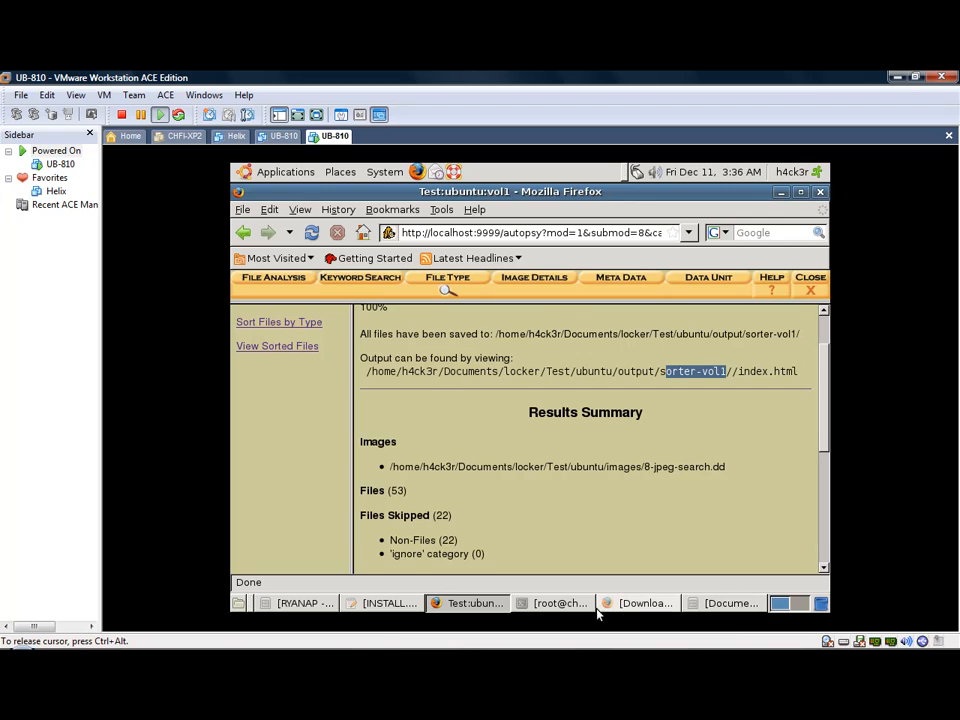
left_click(698, 599)
Step: Drill down from Documents through locker, Test, ubuntu, output and sorter-vol1 into the images folder
left_click(577, 384)
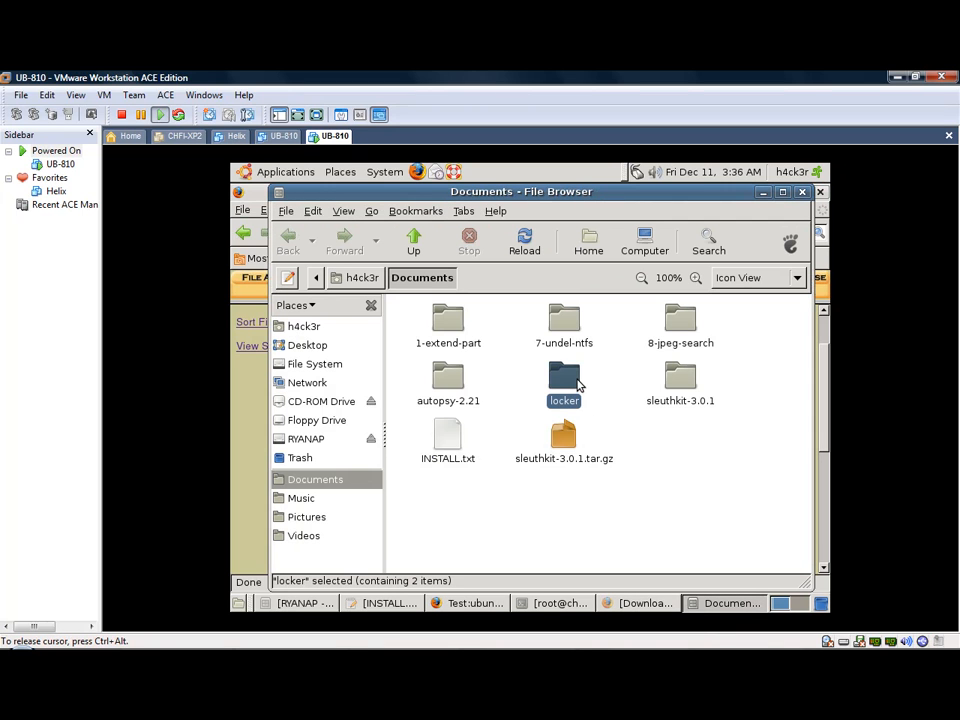
double_click(575, 382)
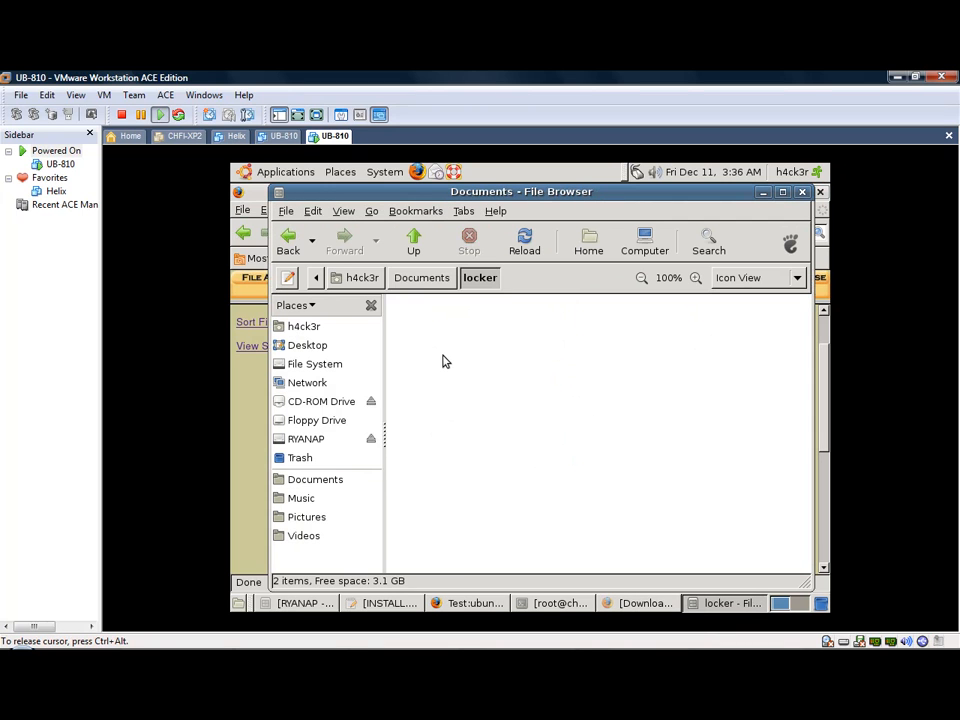
double_click(452, 335)
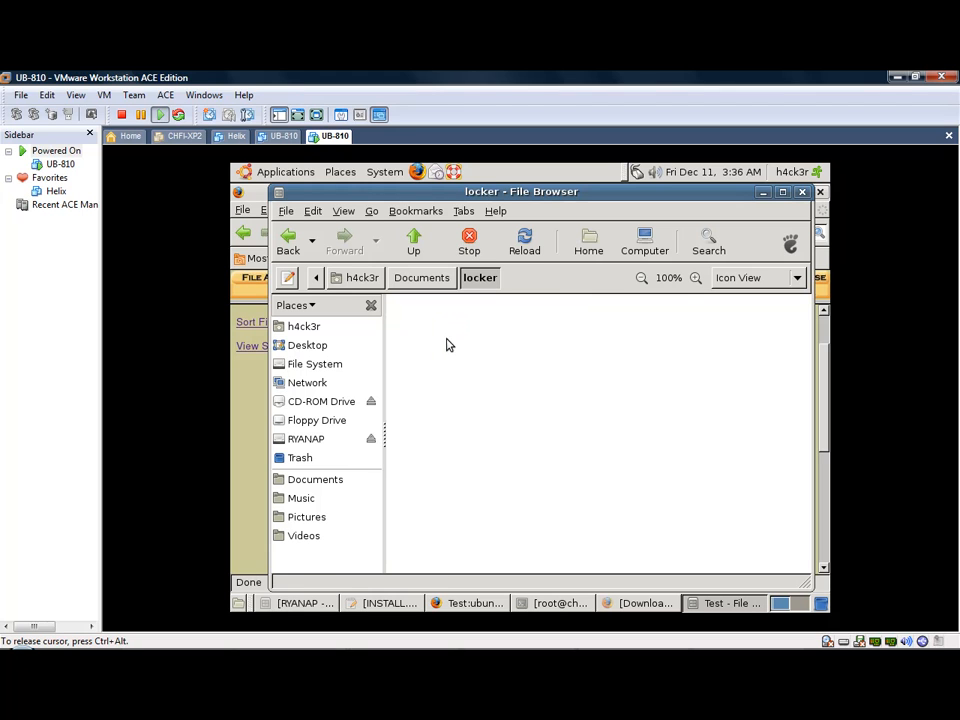
double_click(454, 336)
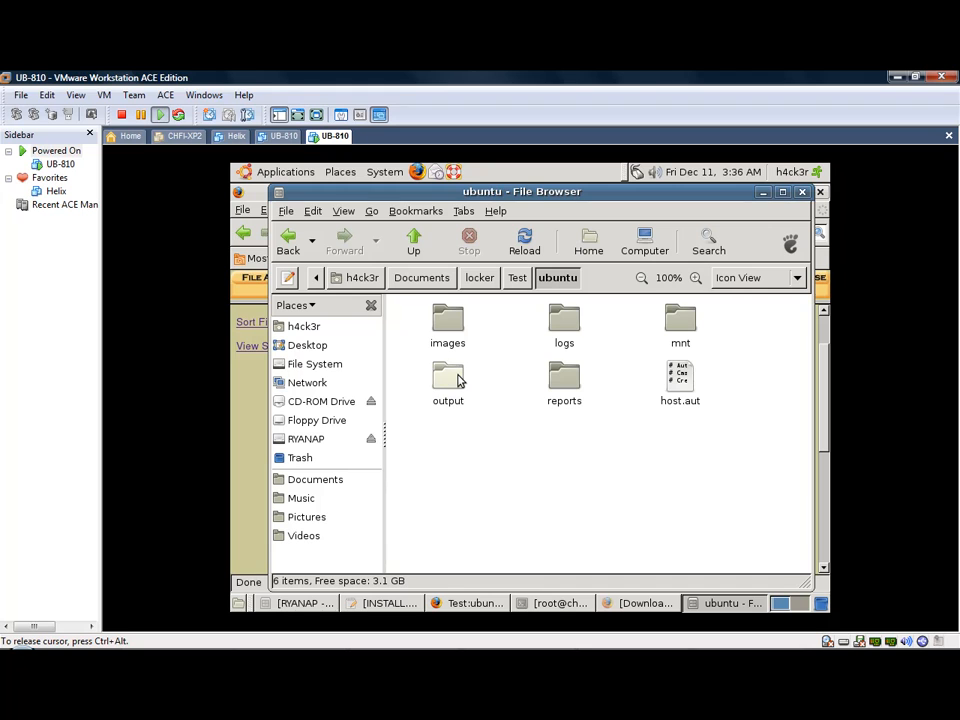
double_click(450, 378)
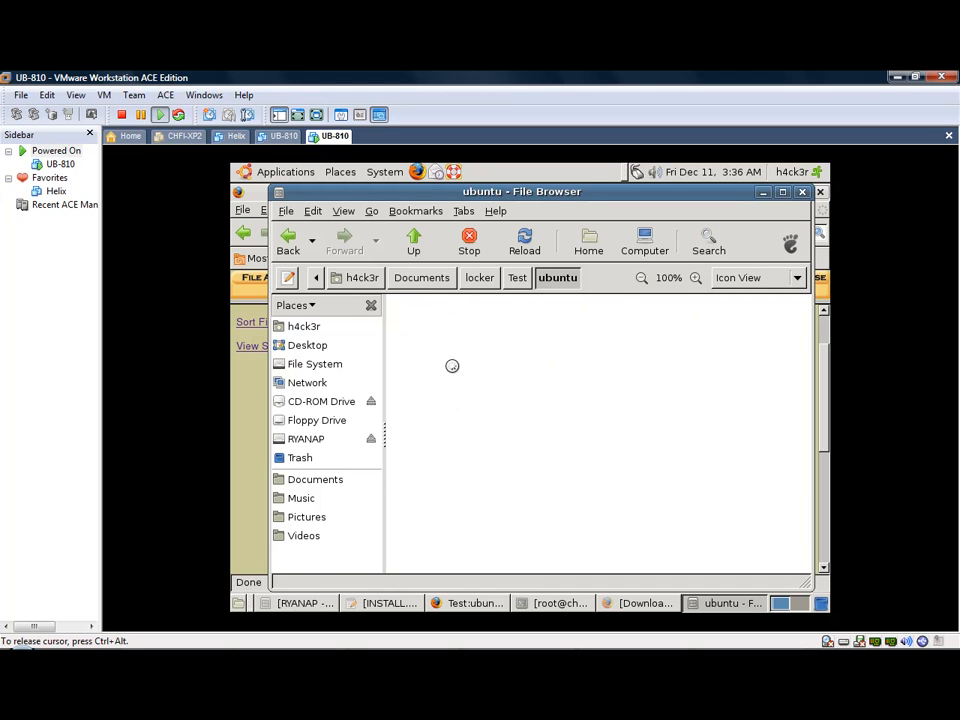
double_click(449, 324)
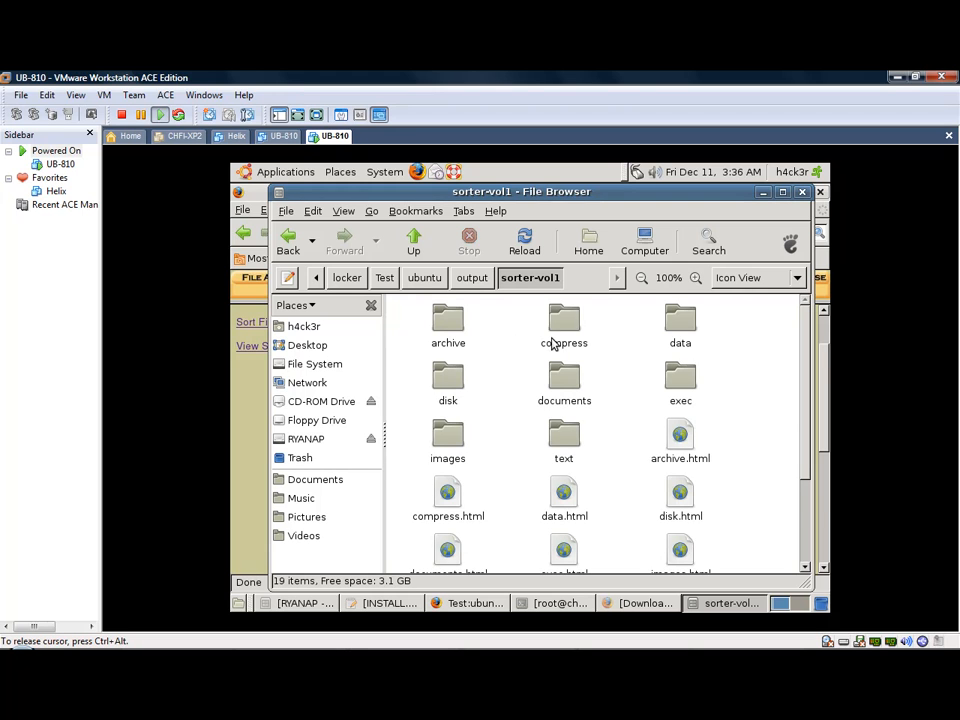
double_click(447, 448)
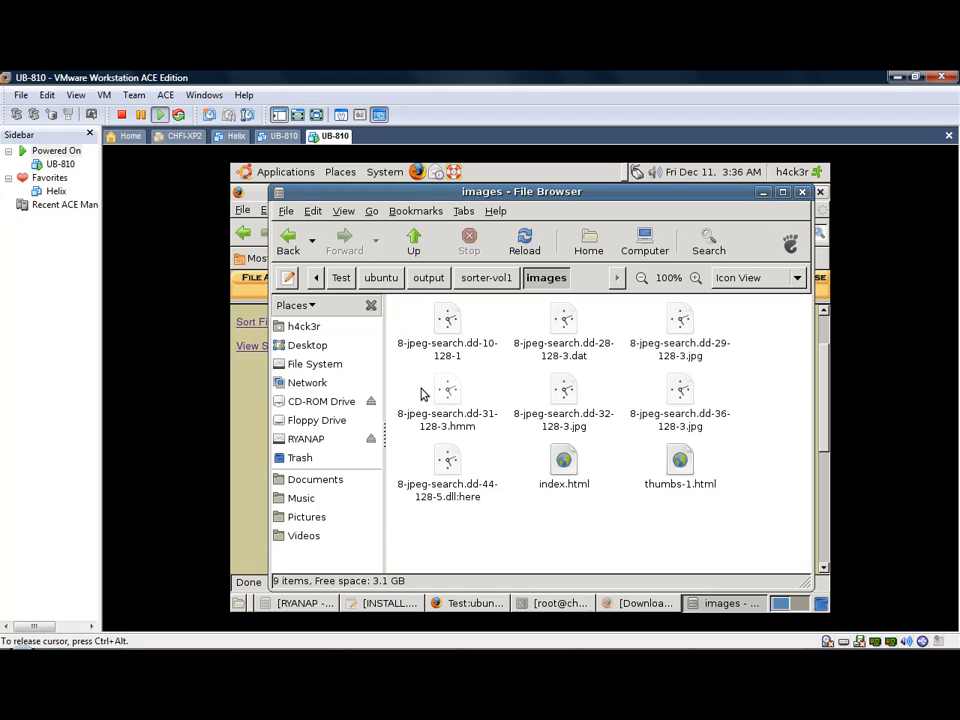
Step: Check the sizes of the sorted .hmm, green puzzle and .dat image files, then minimize the file browser
scroll(474, 390, "down", 3)
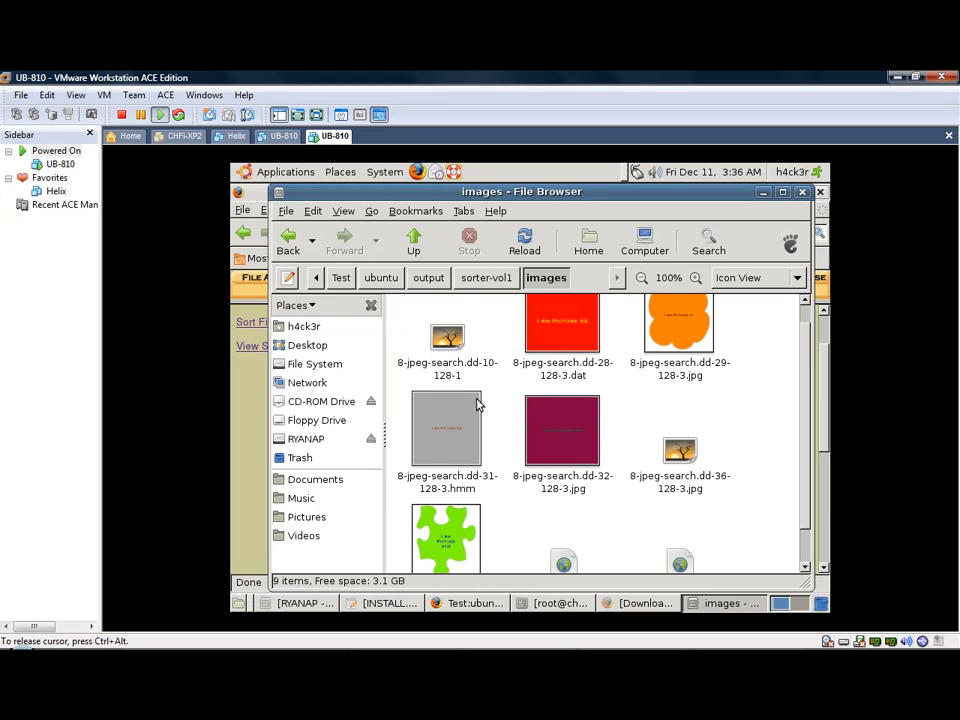
scroll(475, 418, "down", 1)
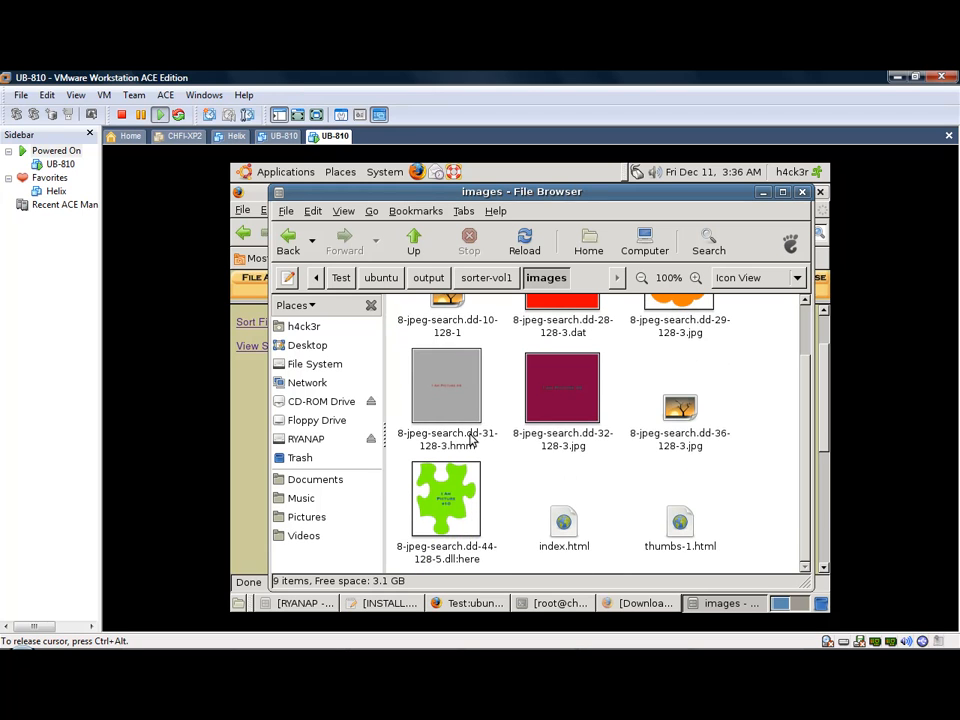
left_click(462, 445)
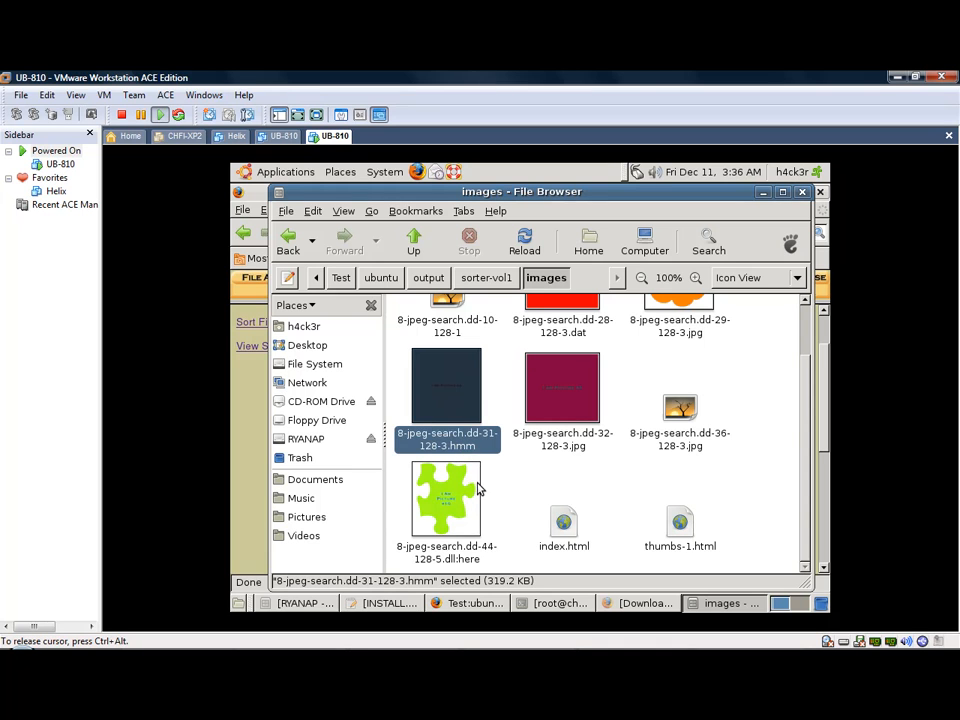
left_click(465, 548)
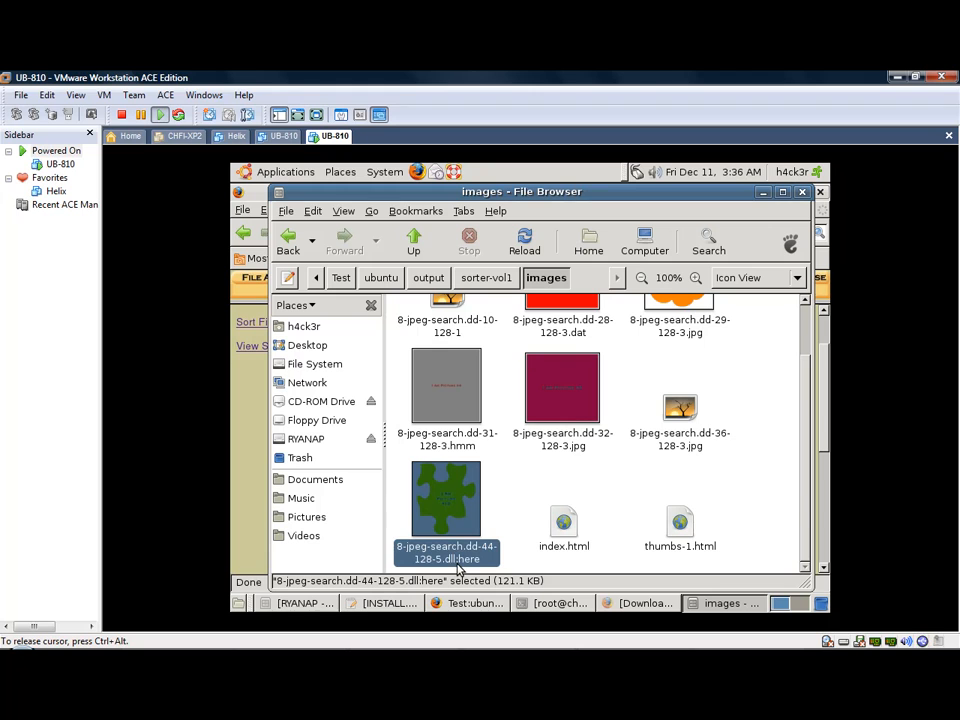
scroll(569, 389, "up", 2)
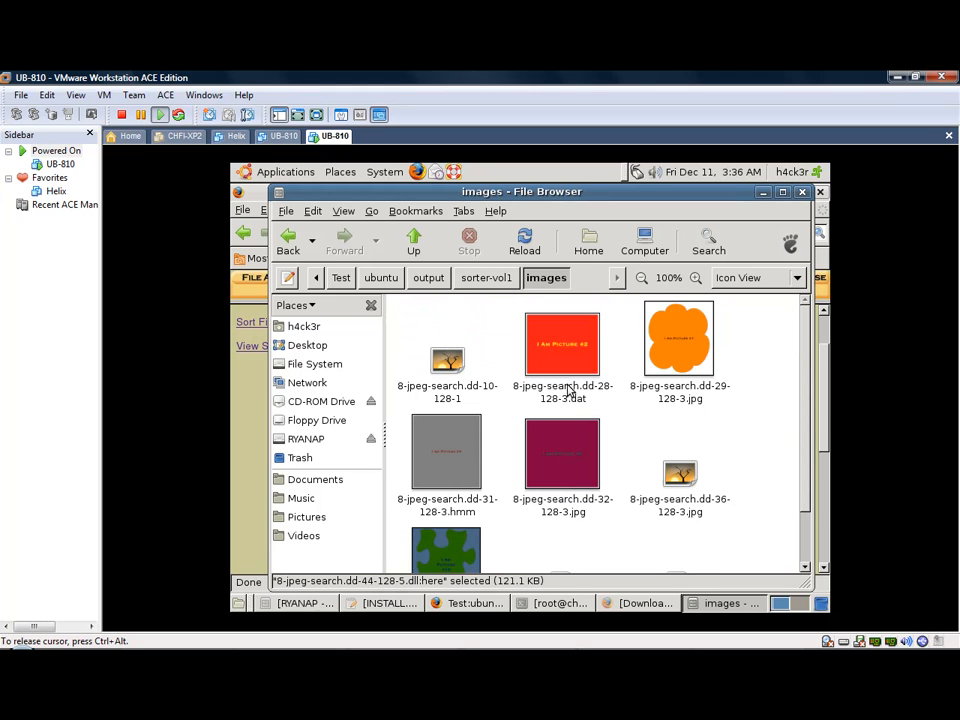
left_click(572, 390)
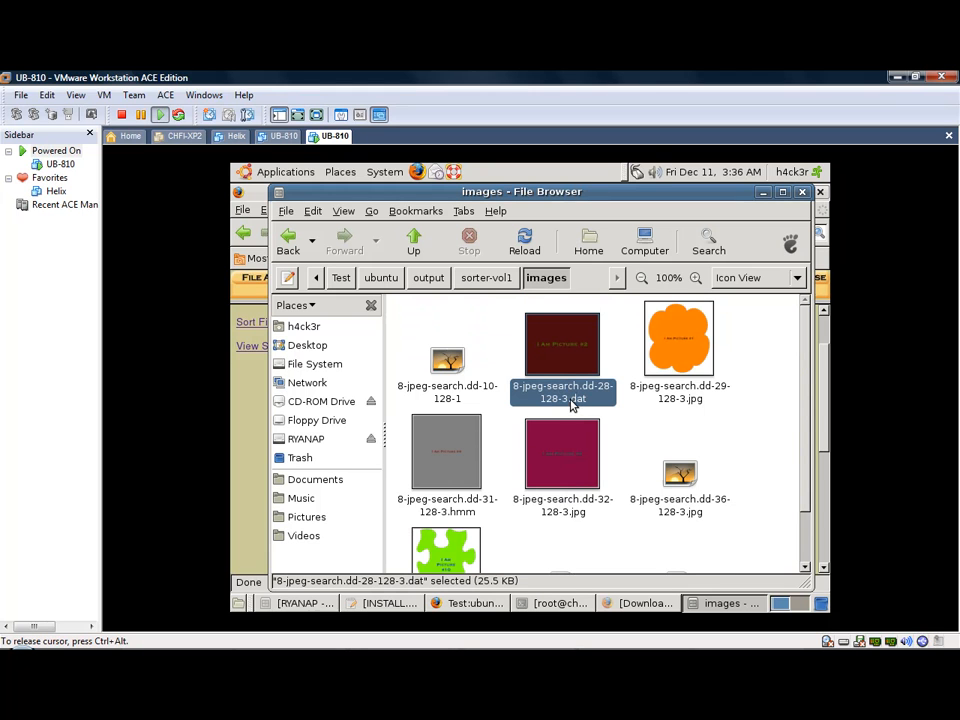
scroll(576, 420, "down", 2)
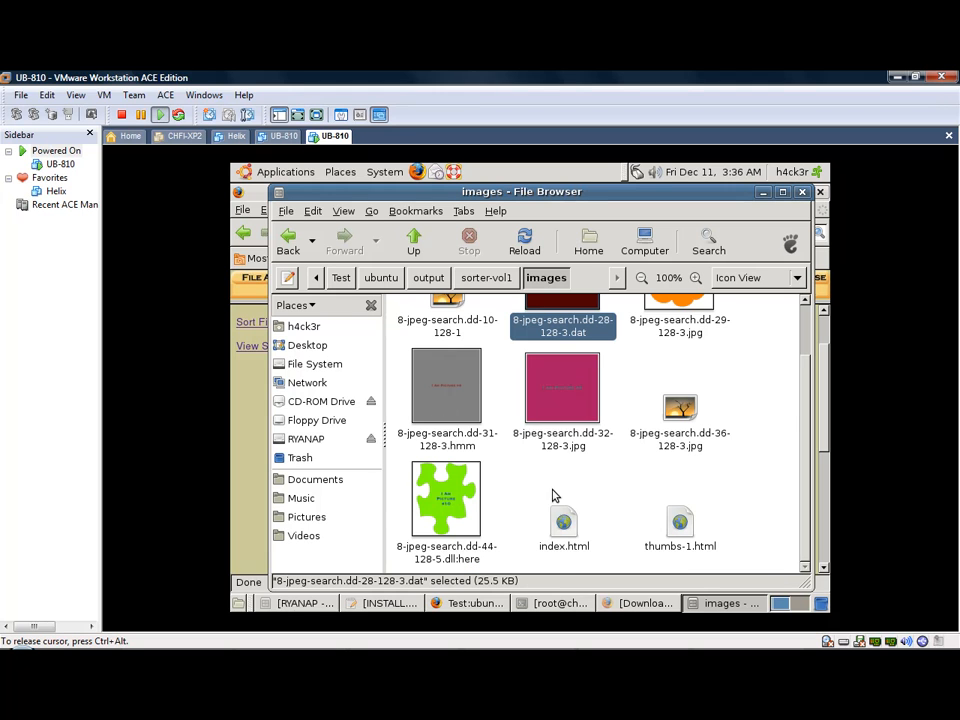
scroll(703, 403, "up", 2)
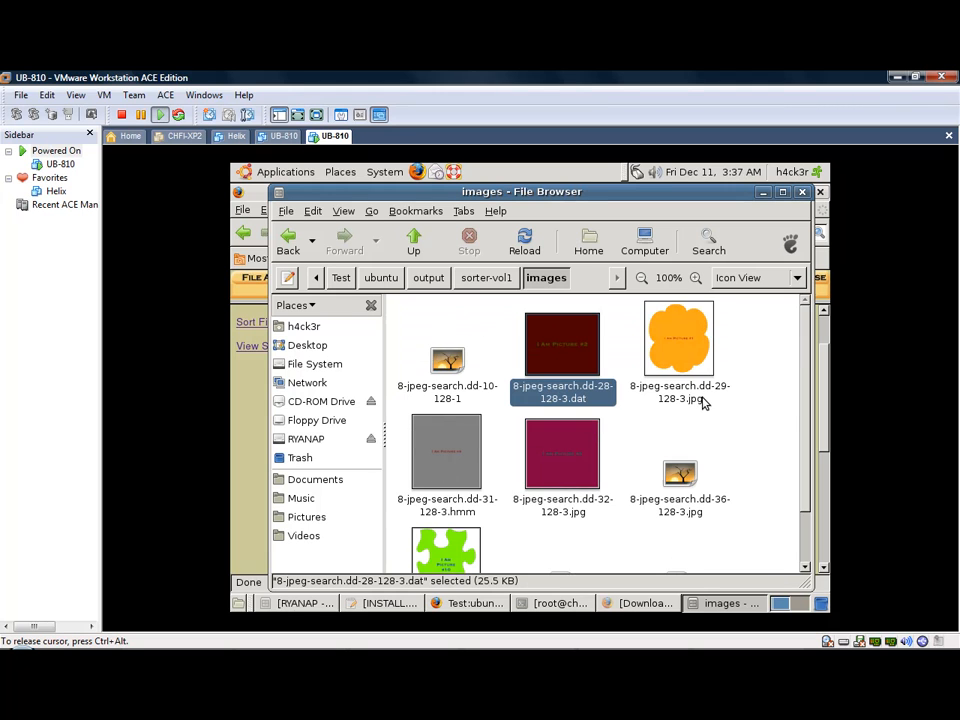
left_click(763, 193)
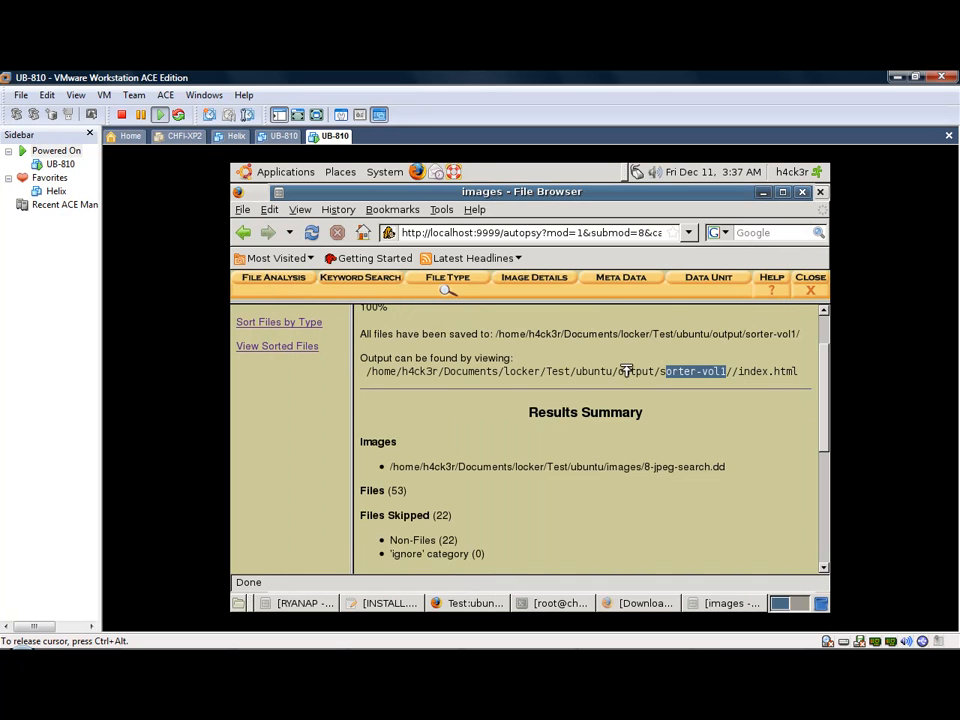
Step: Close the ubuntu vol1 analysis view, leaving the file-type sort results
scroll(626, 370, "up", 2)
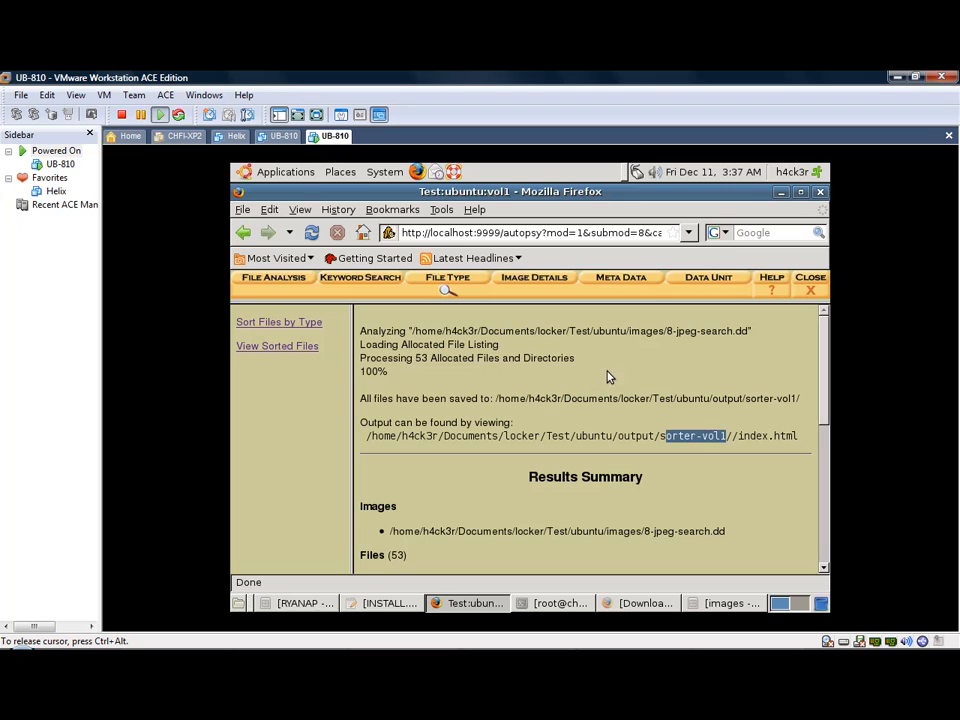
left_click(803, 290)
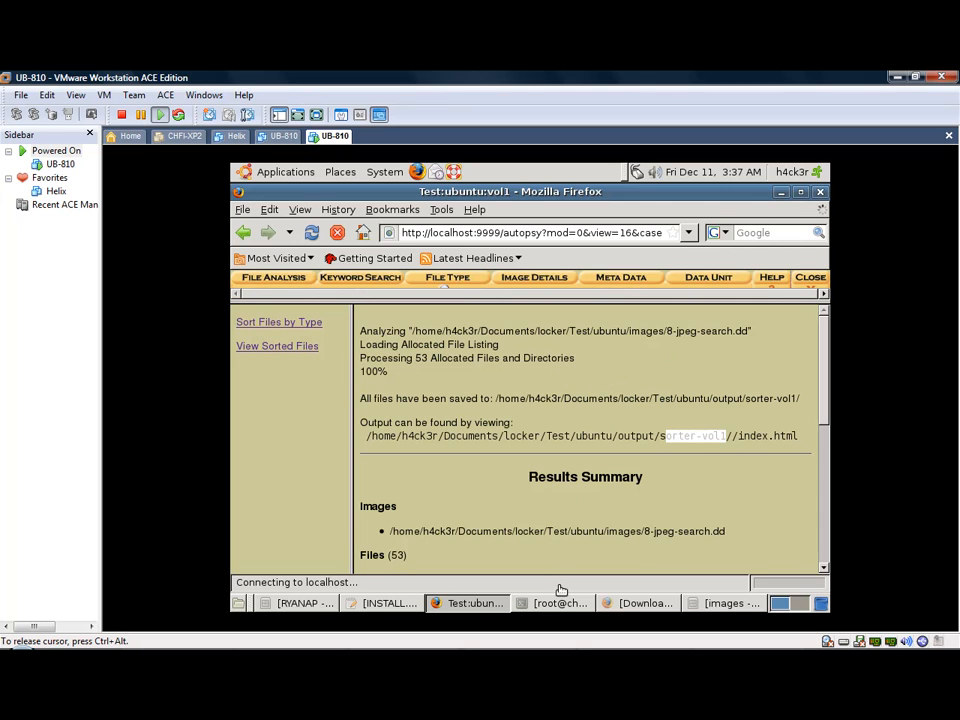